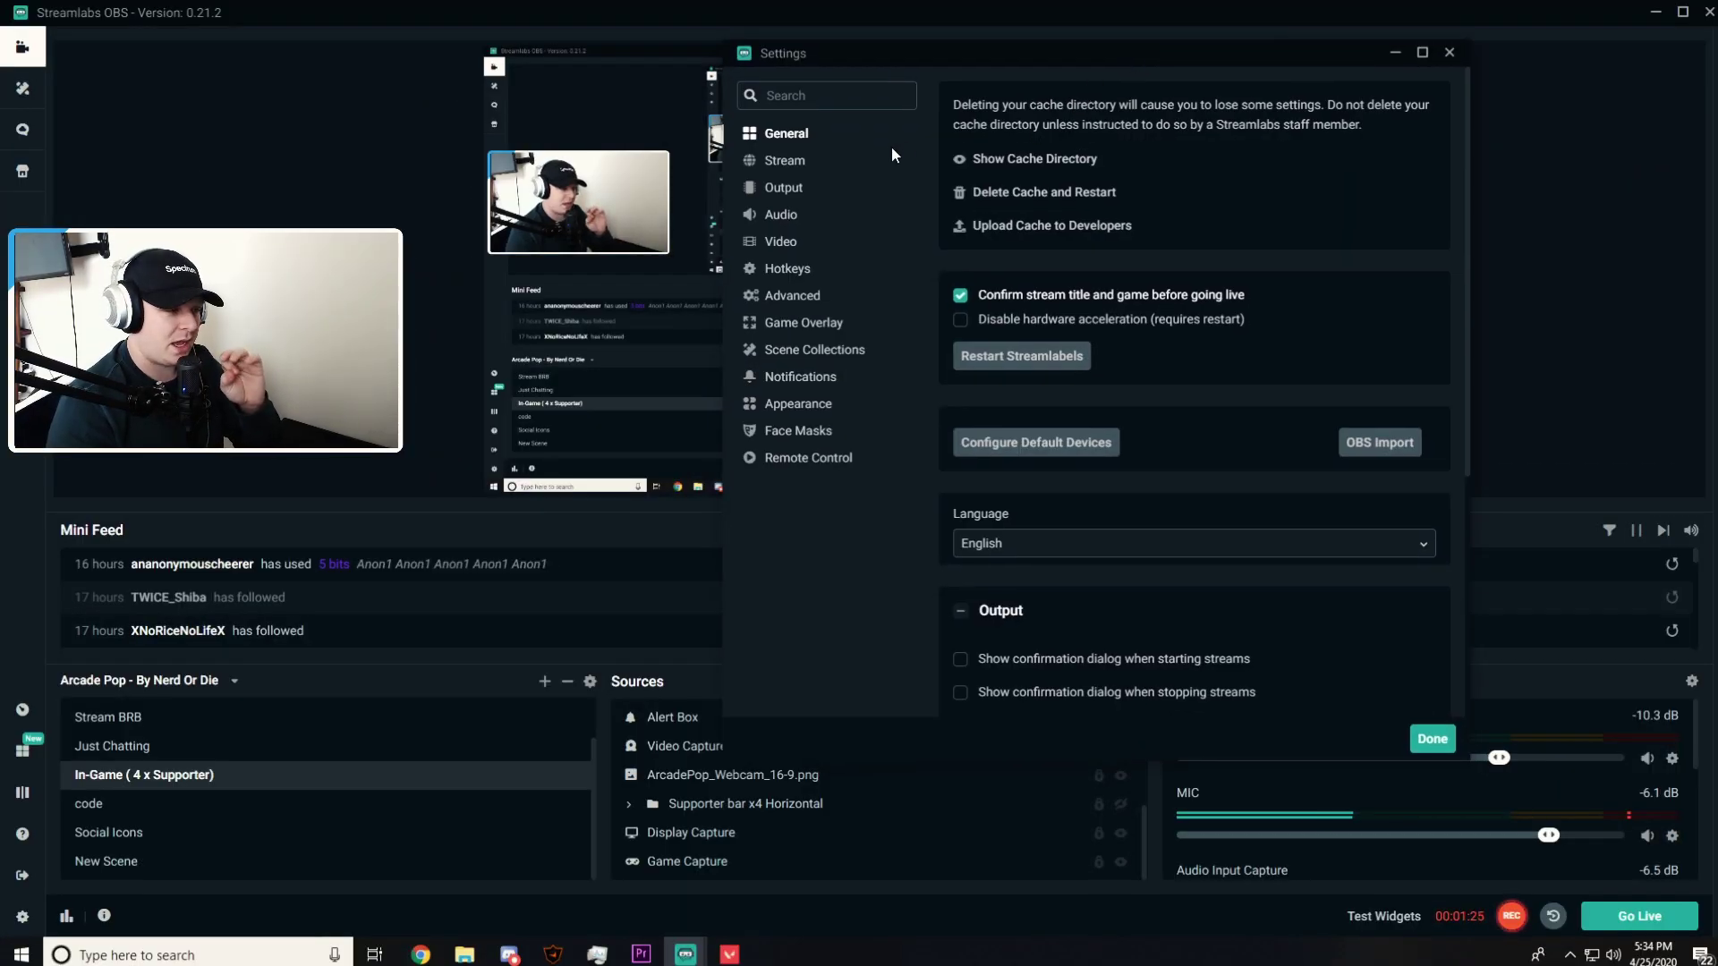
Review the Video page's 1920x1080 base and output resolution and FPS settings
drag(879, 65, 866, 62)
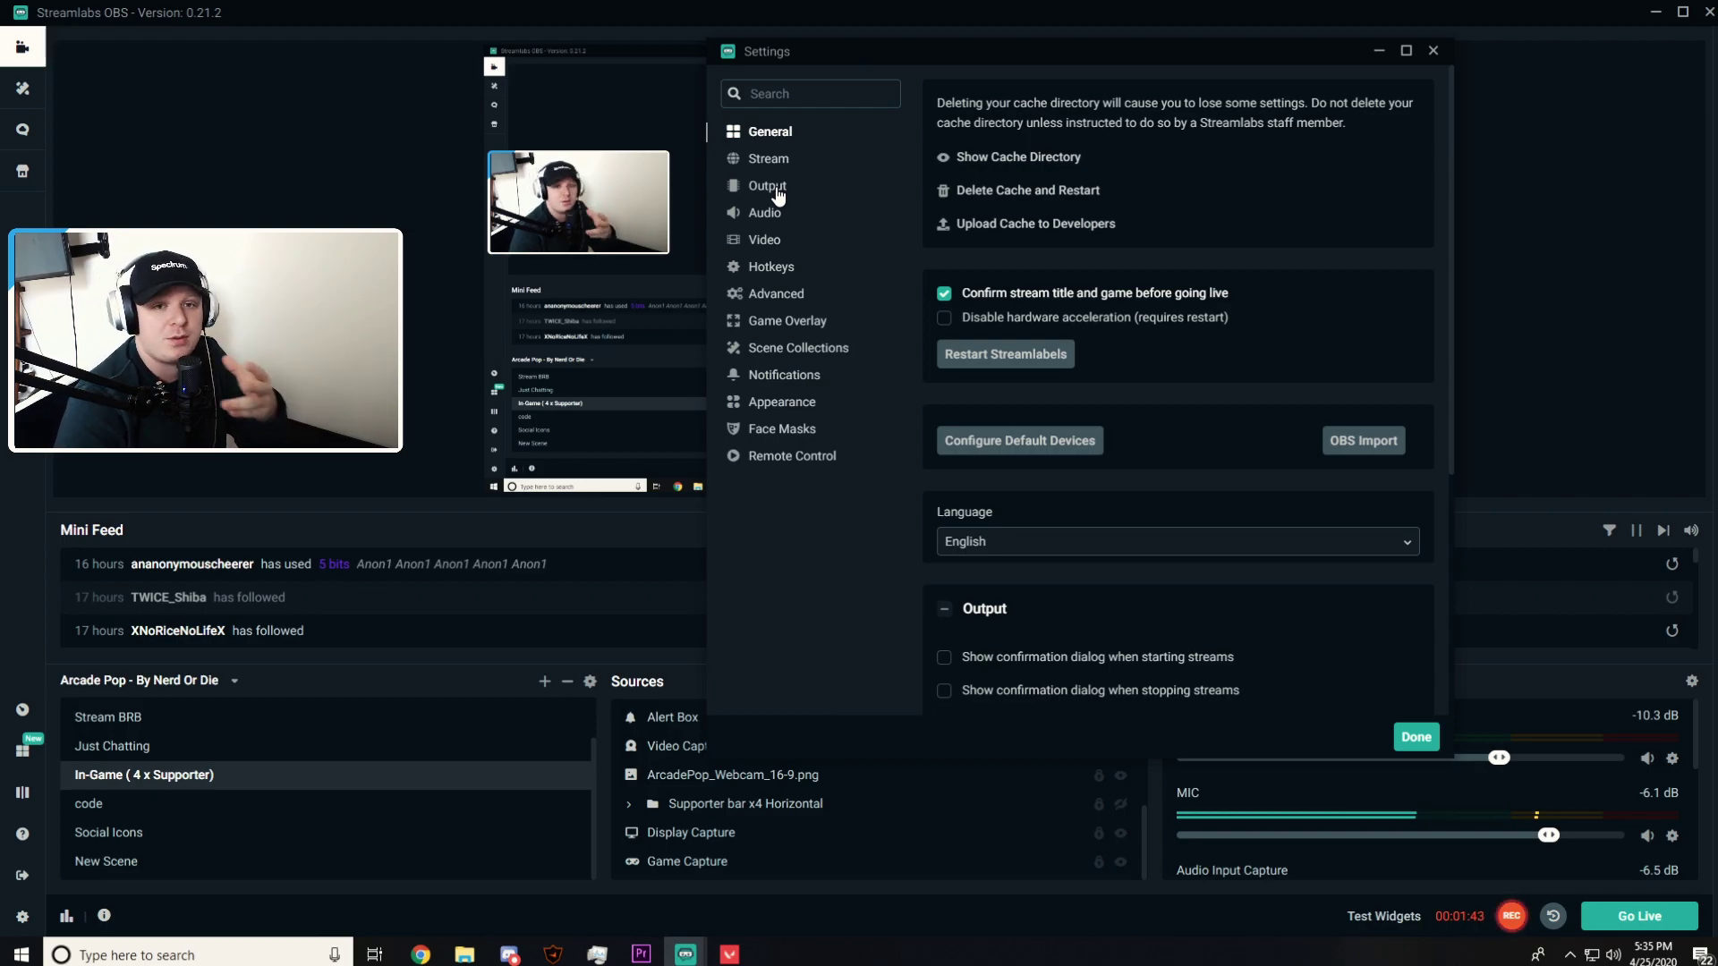
click(765, 240)
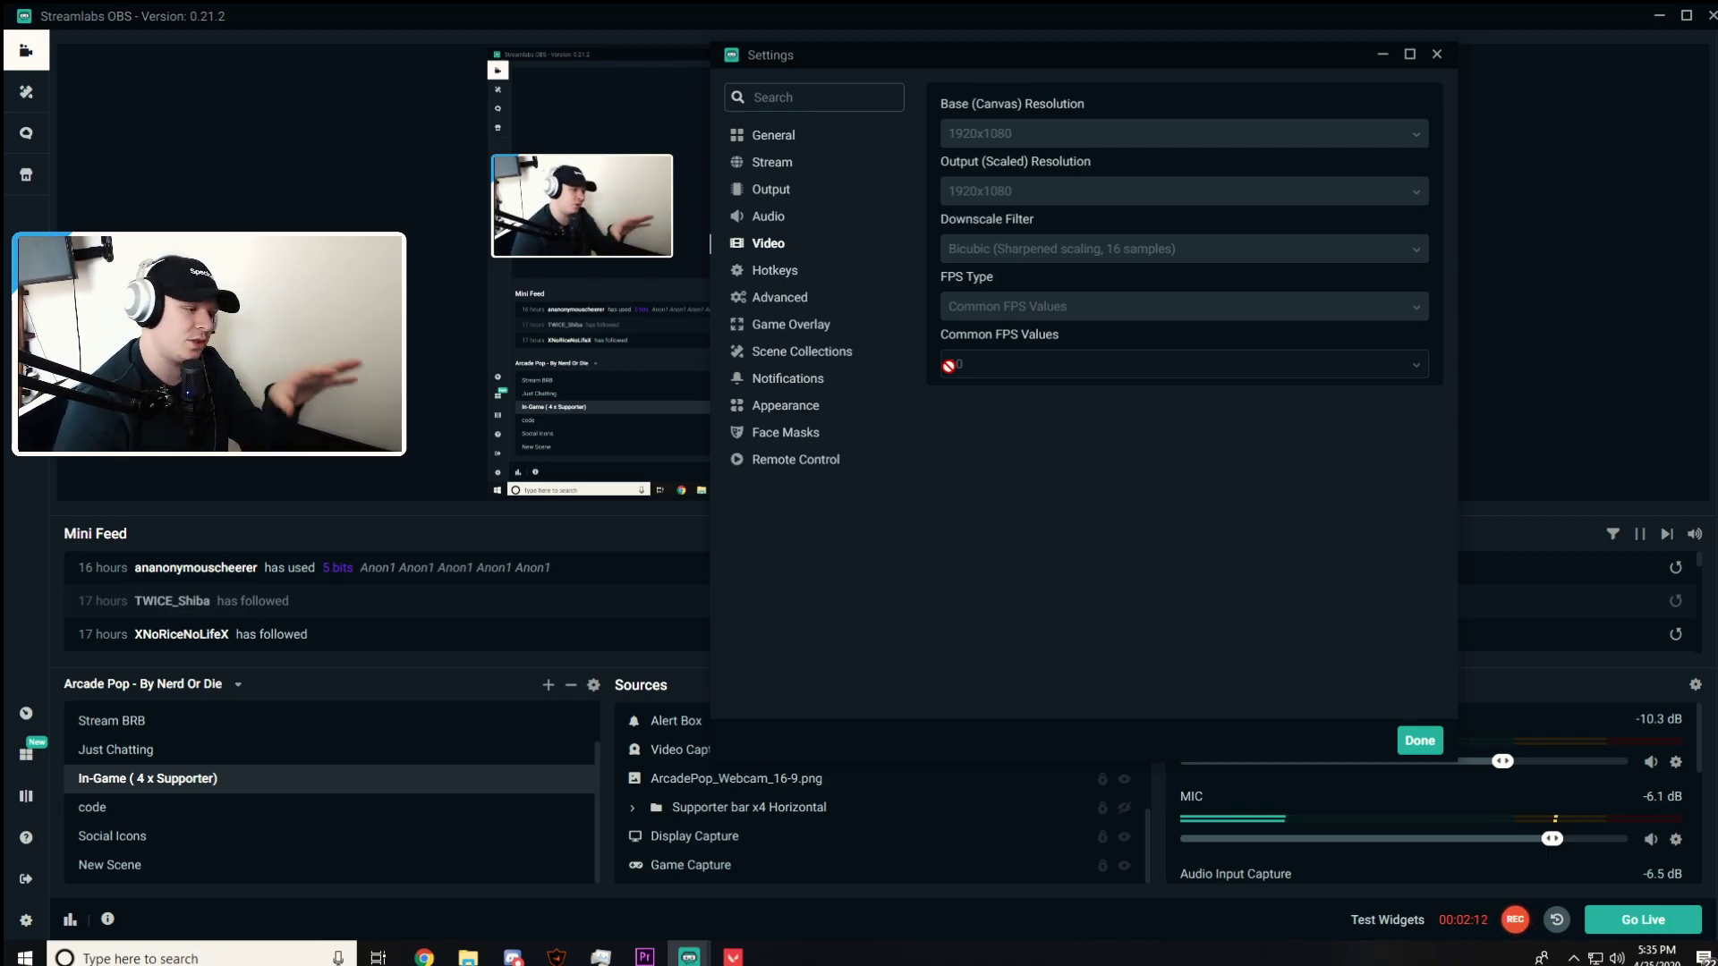
Check the Recording output settings: mp4, NVENC, CBR, 15000 bitrate, Max Quality preset
click(760, 190)
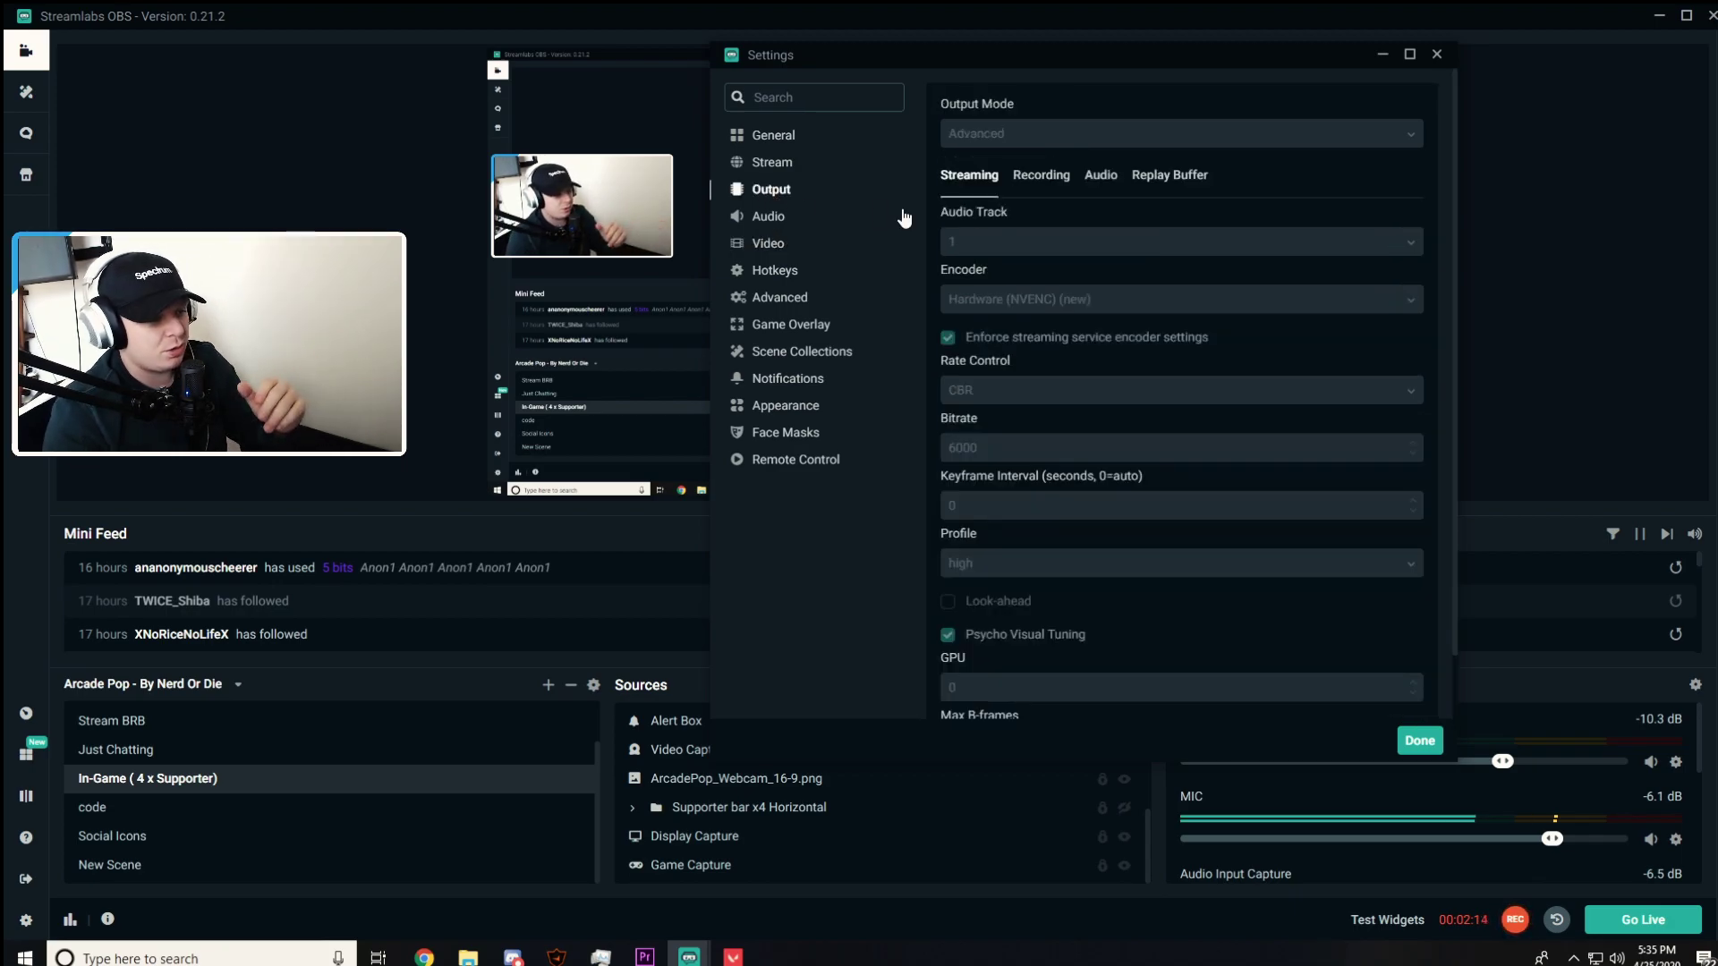
click(1041, 176)
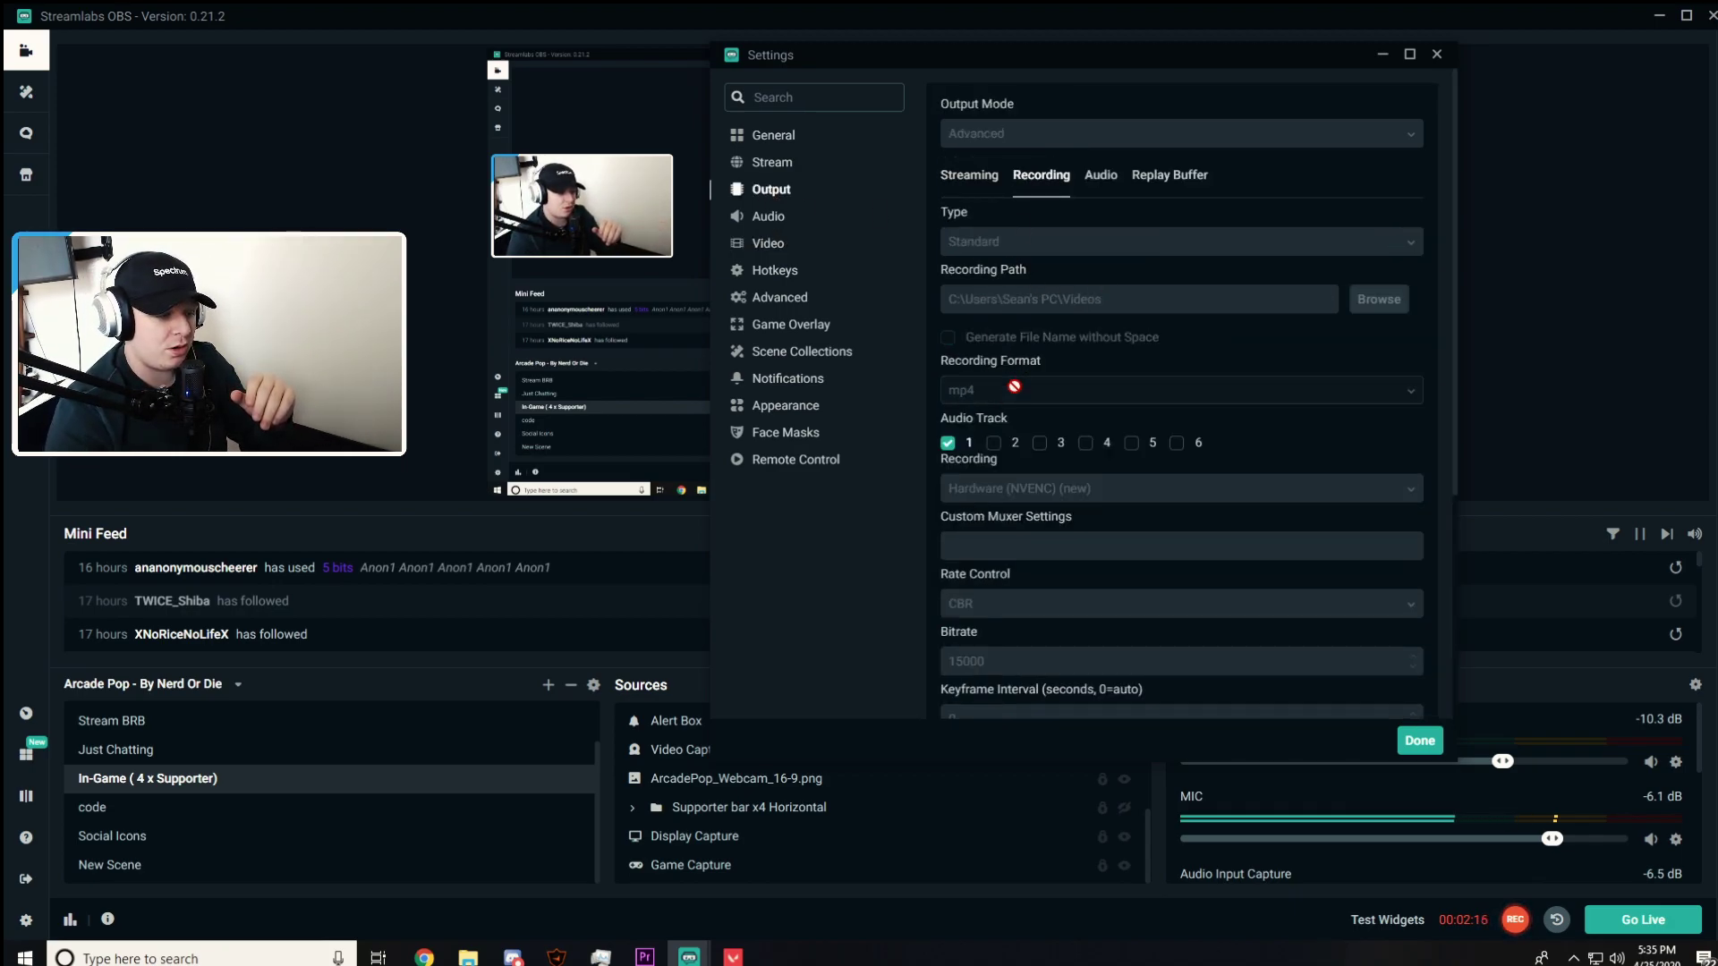
scroll(1020, 393, down, 3)
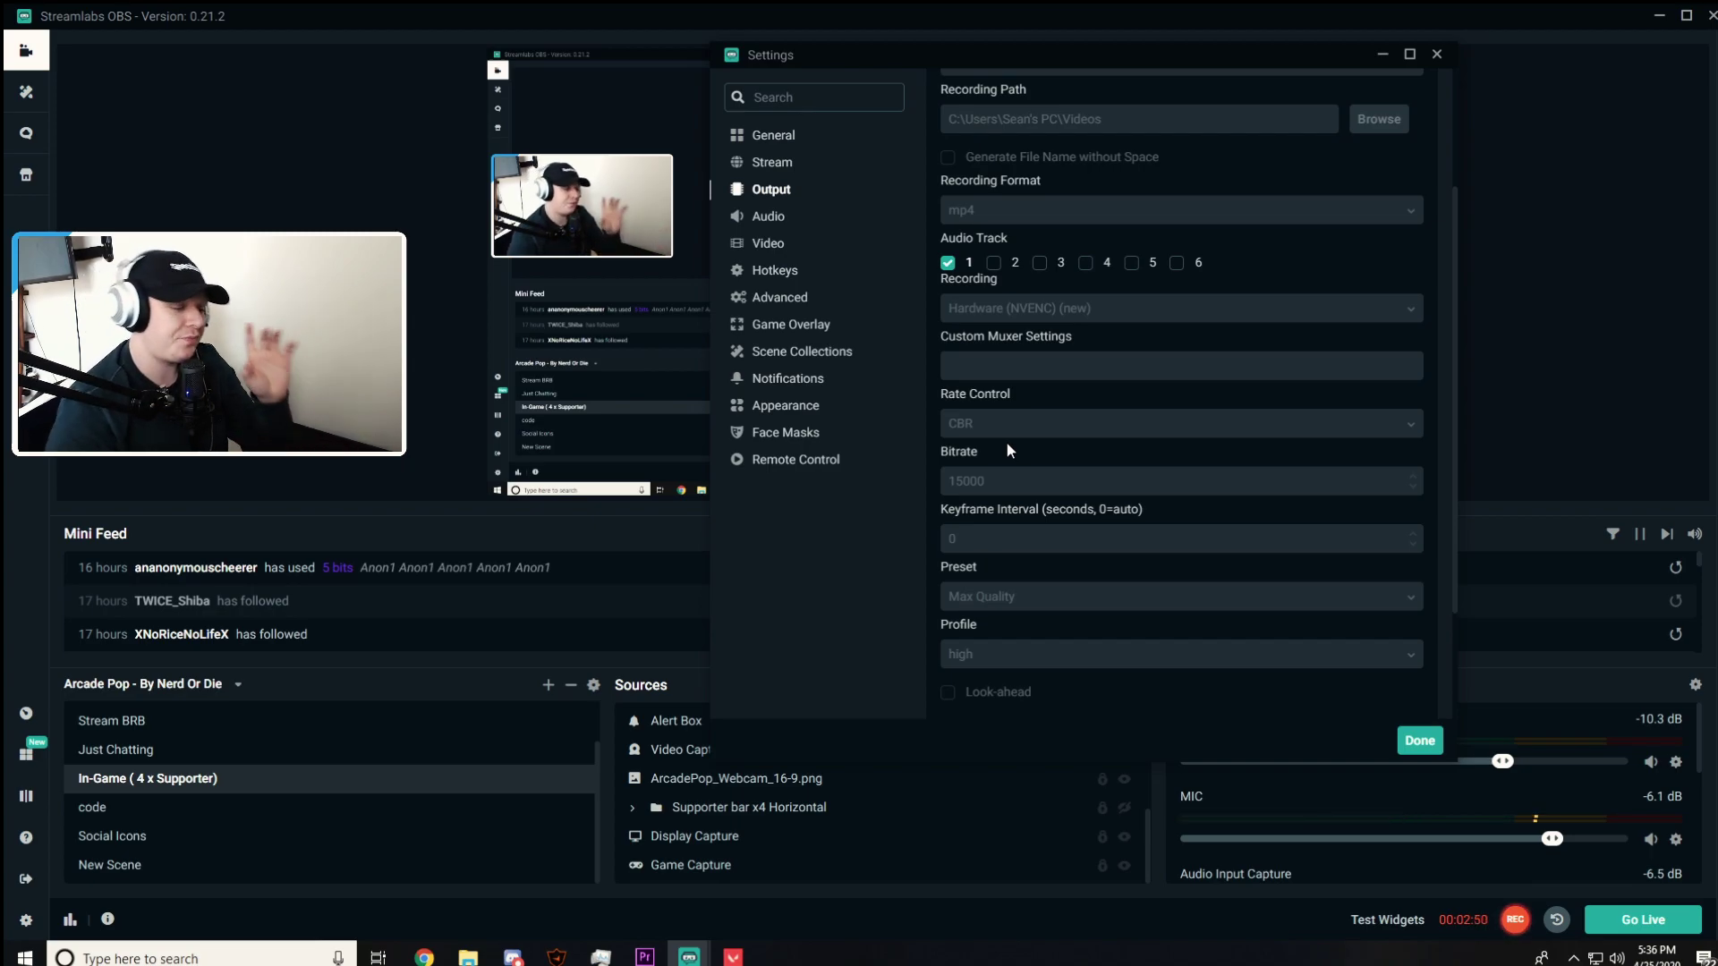
scroll(998, 424, down, 3)
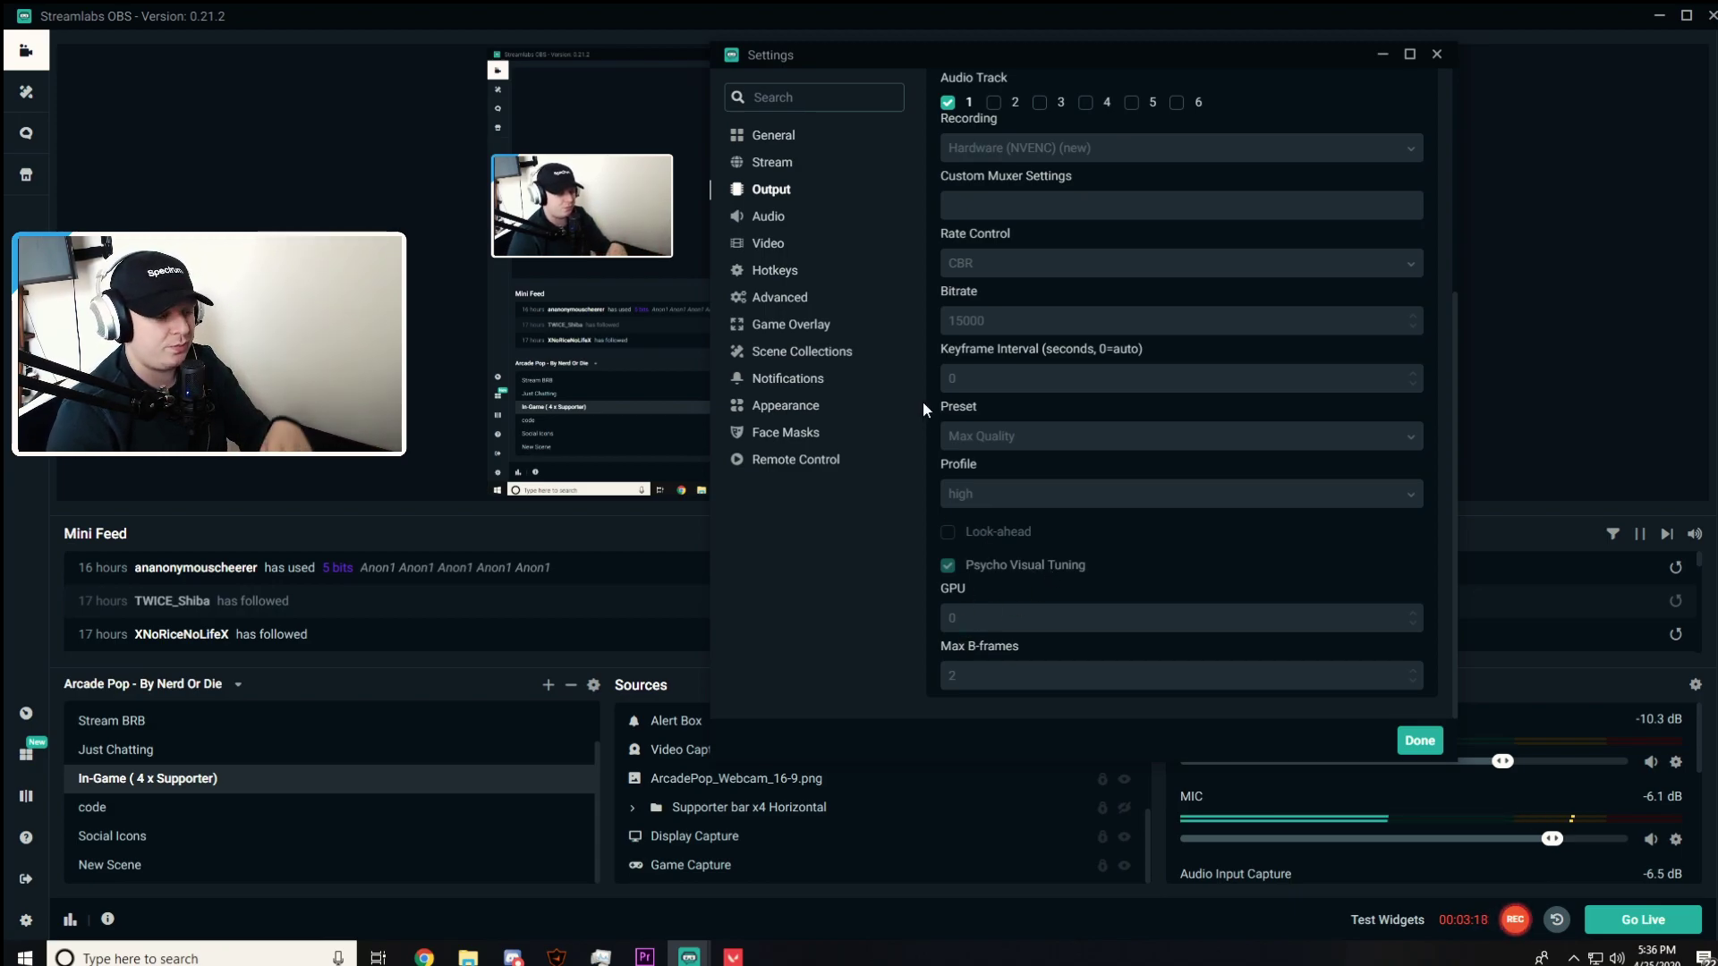
scroll(985, 206, up, 4)
Review the Streaming tab's NVENC, CBR, 6000 bitrate encoder settings, then go to Advanced
click(971, 178)
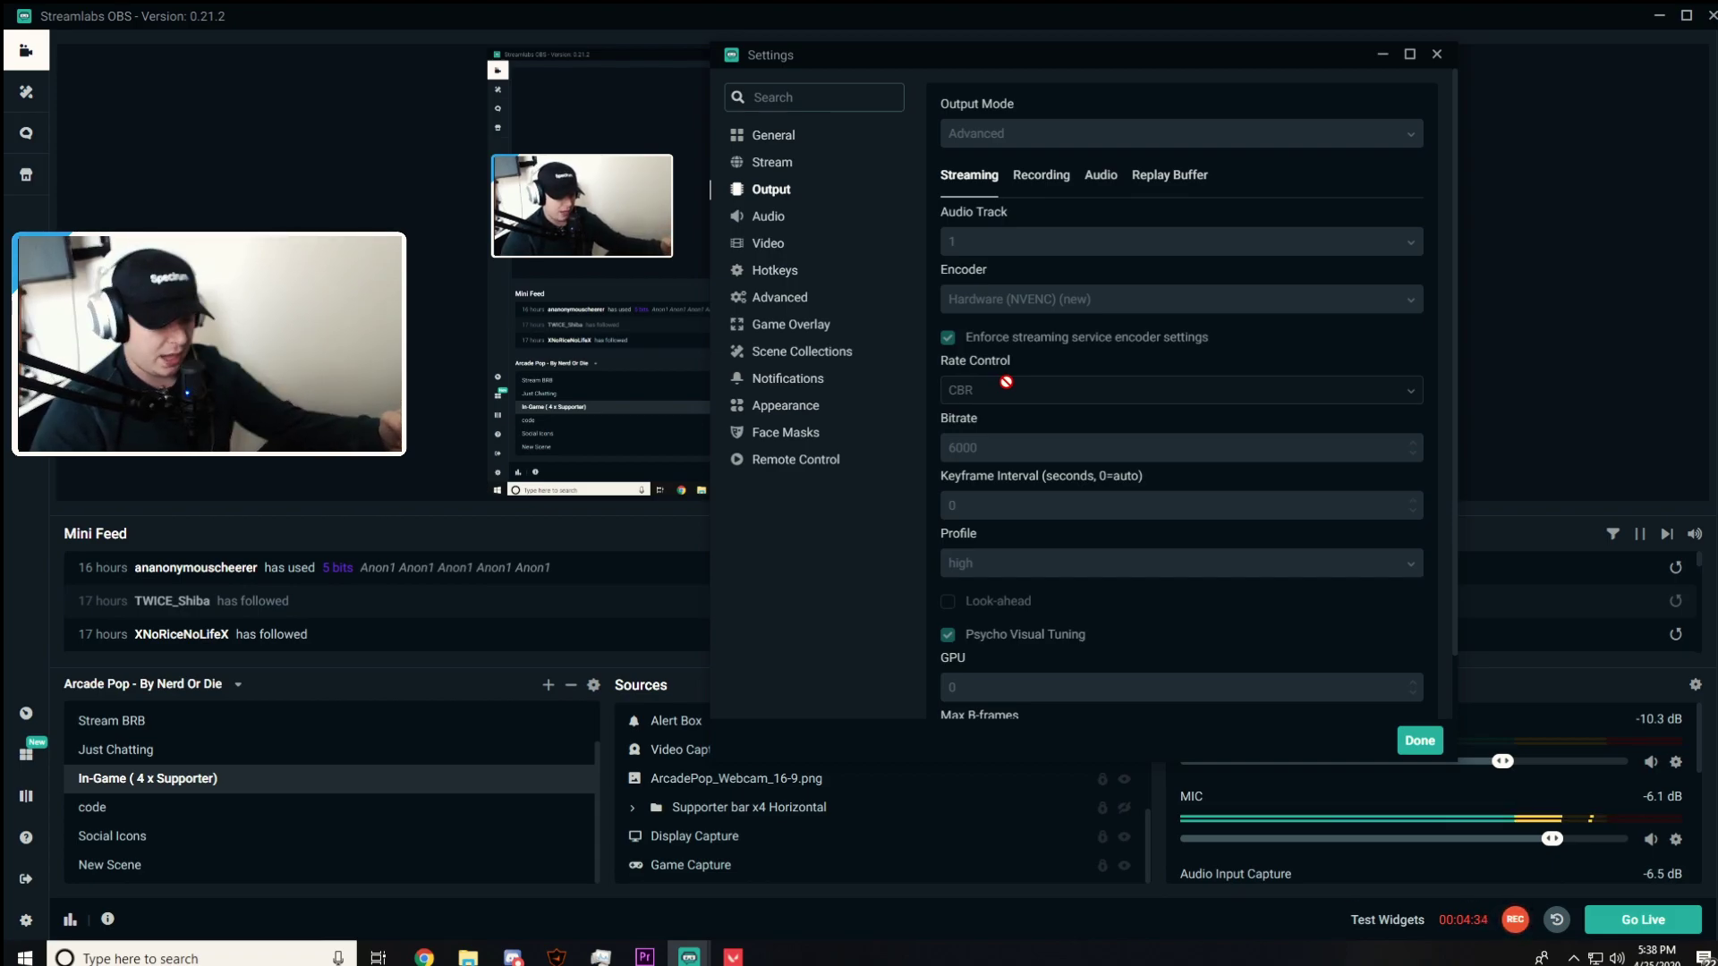
scroll(1231, 582, down, 1)
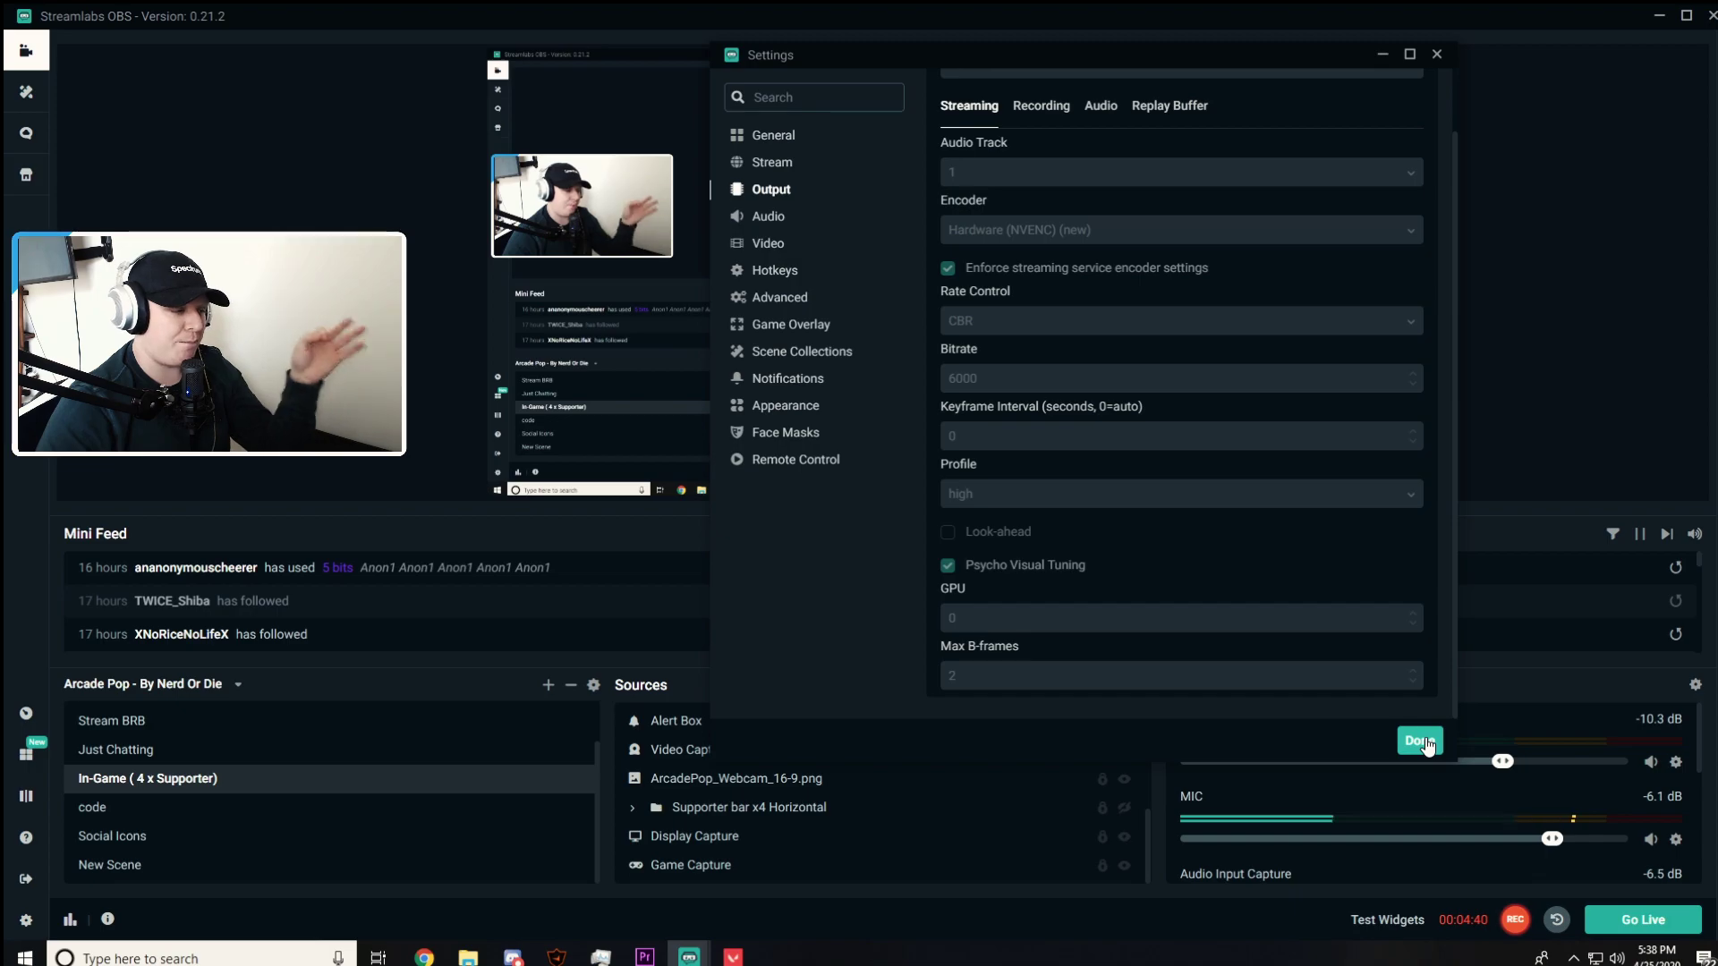
click(779, 297)
Look over the NV12, 601, Partial range and GPU rendering options, then close Settings with Done
scroll(1150, 497, up, 1)
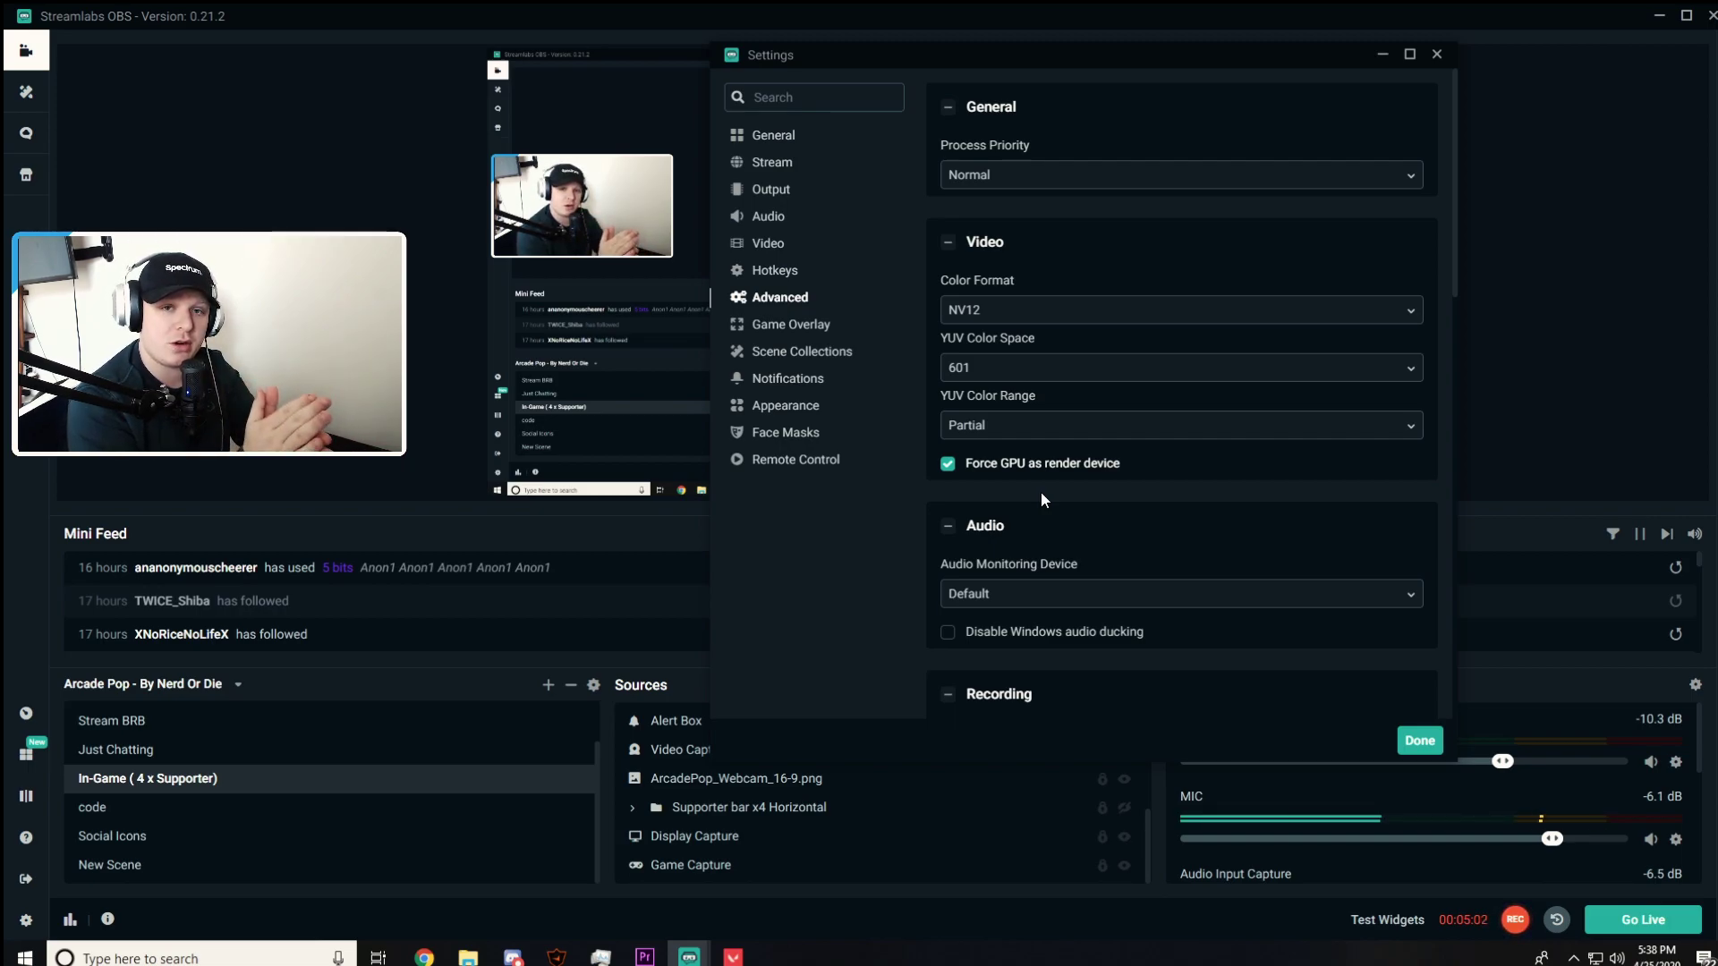
scroll(1040, 494, down, 10)
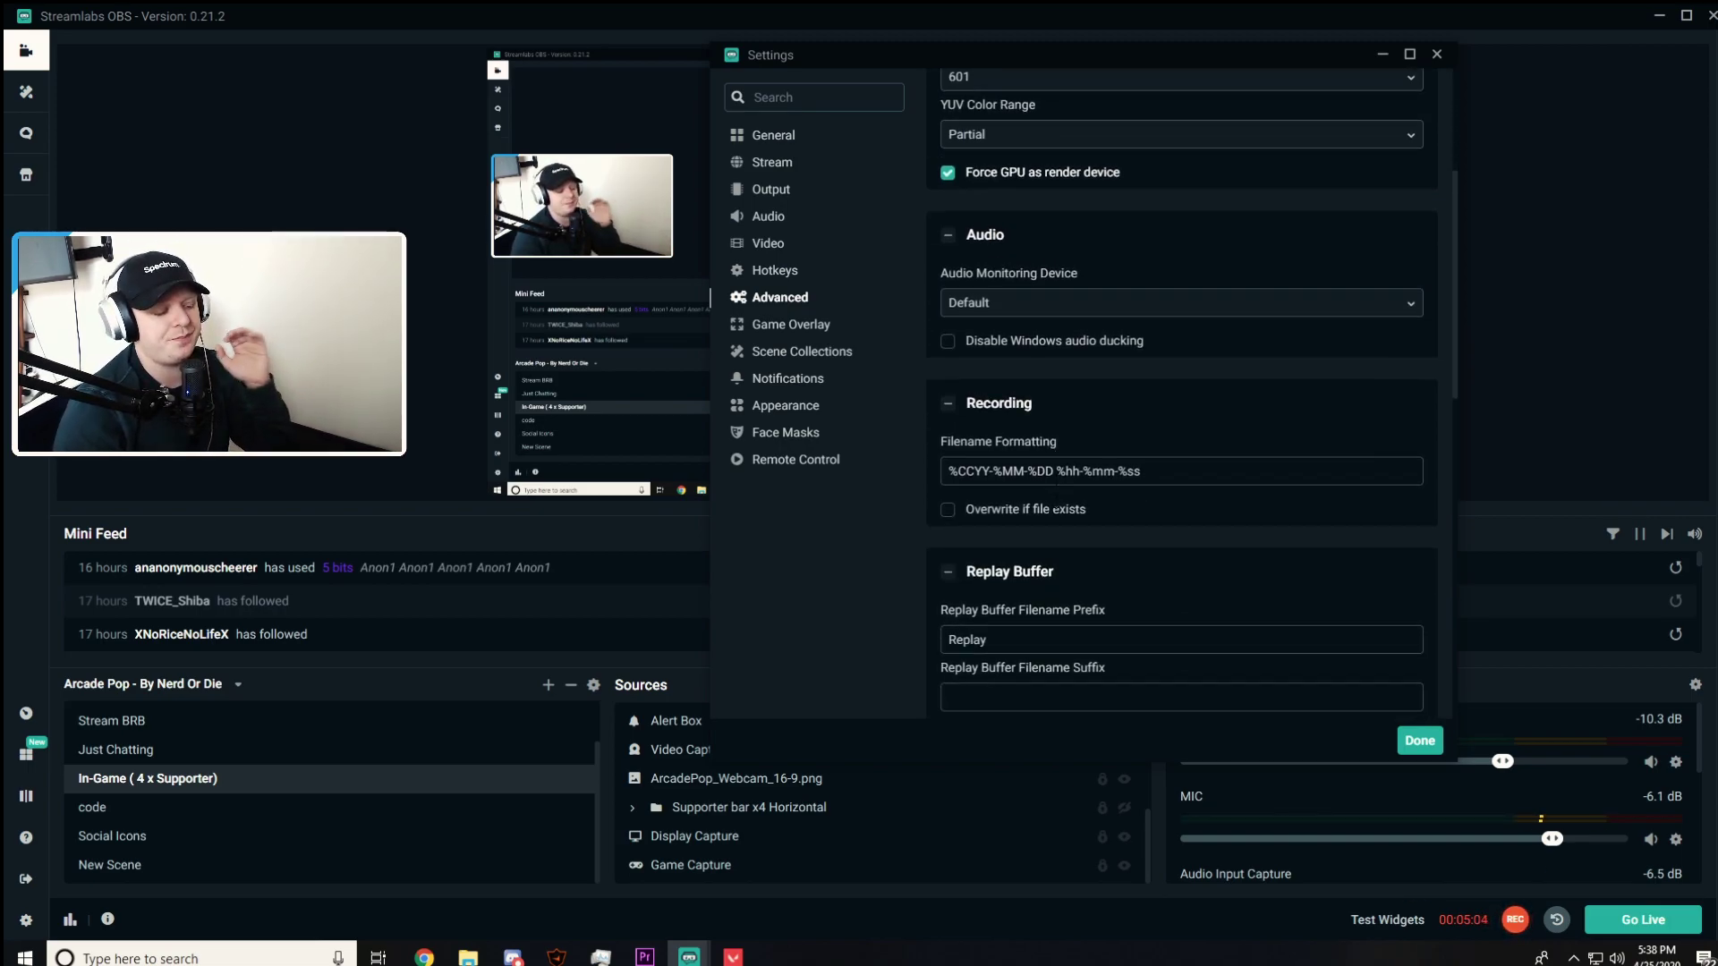
scroll(1066, 502, down, 5)
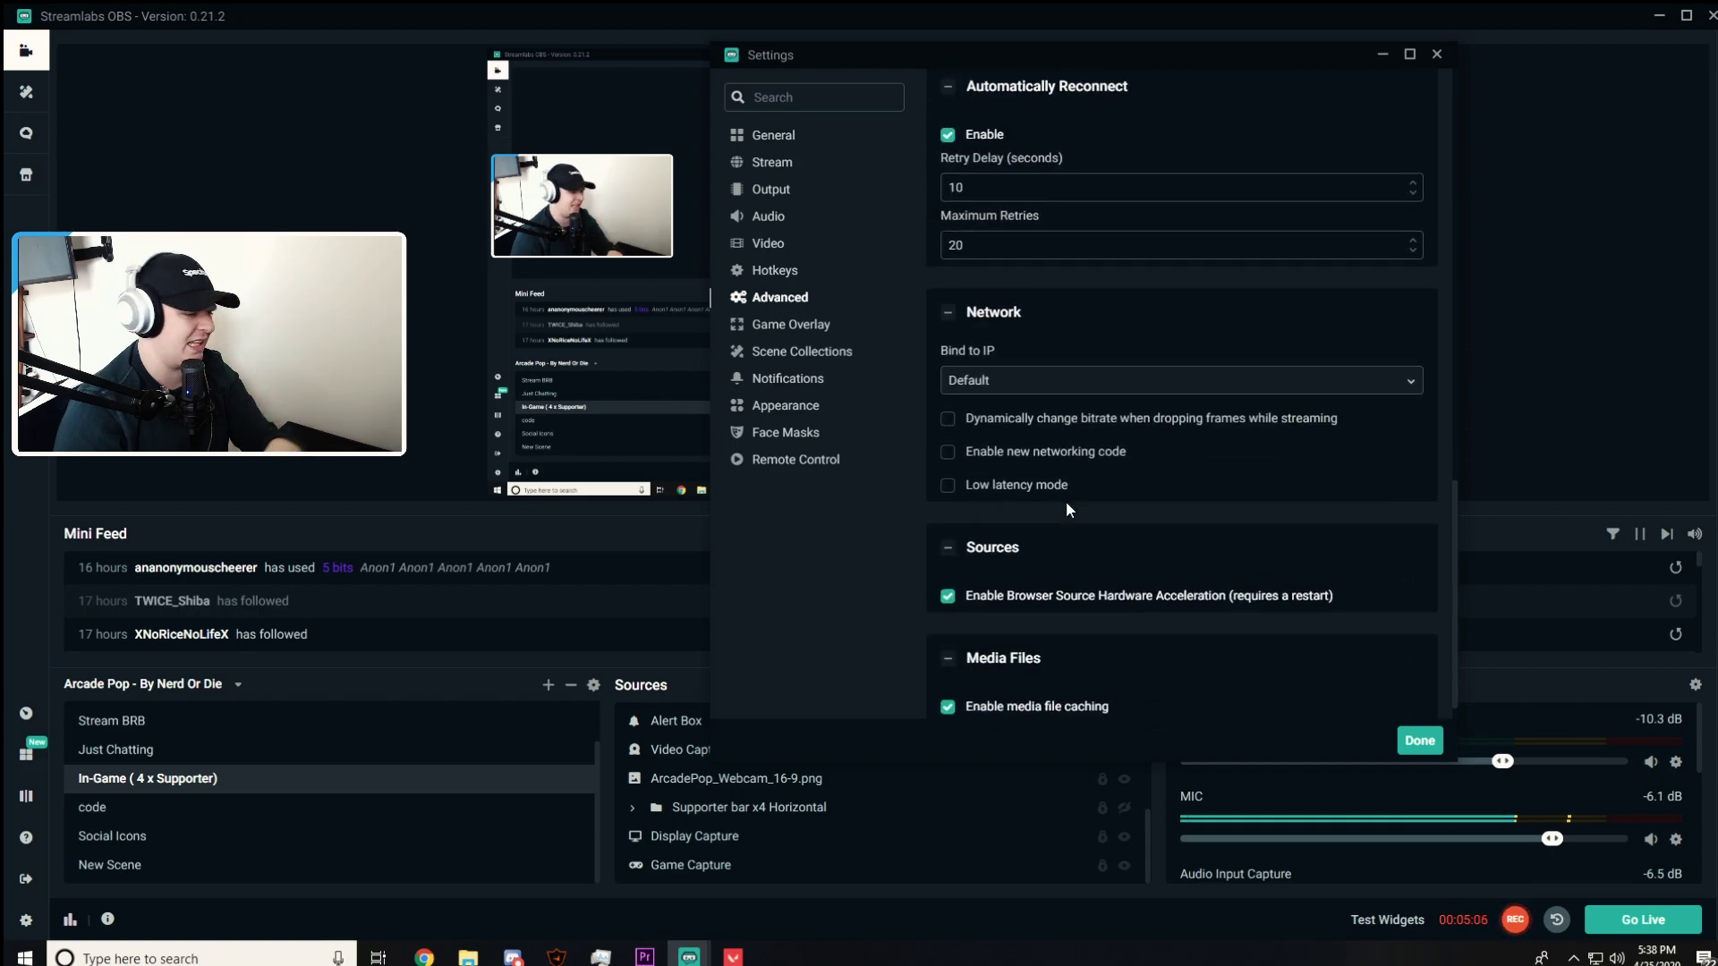
click(1421, 739)
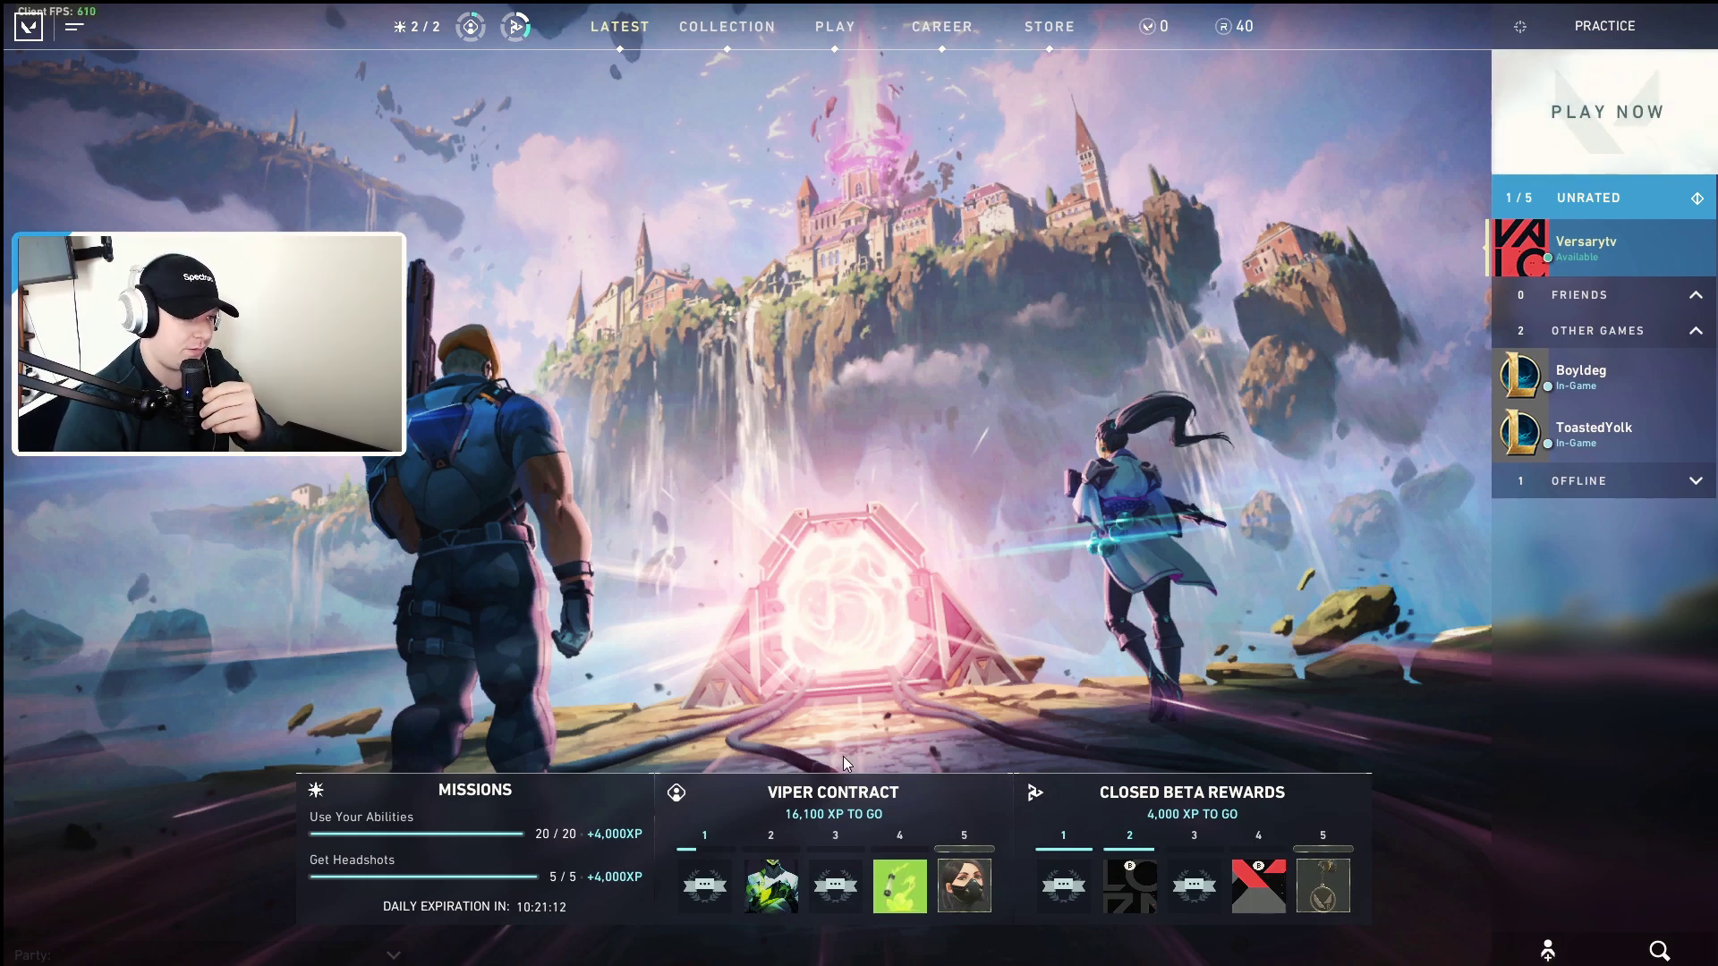
From Valorant's Esc menu, go to Settings and open the Video tab's General page
key(Escape)
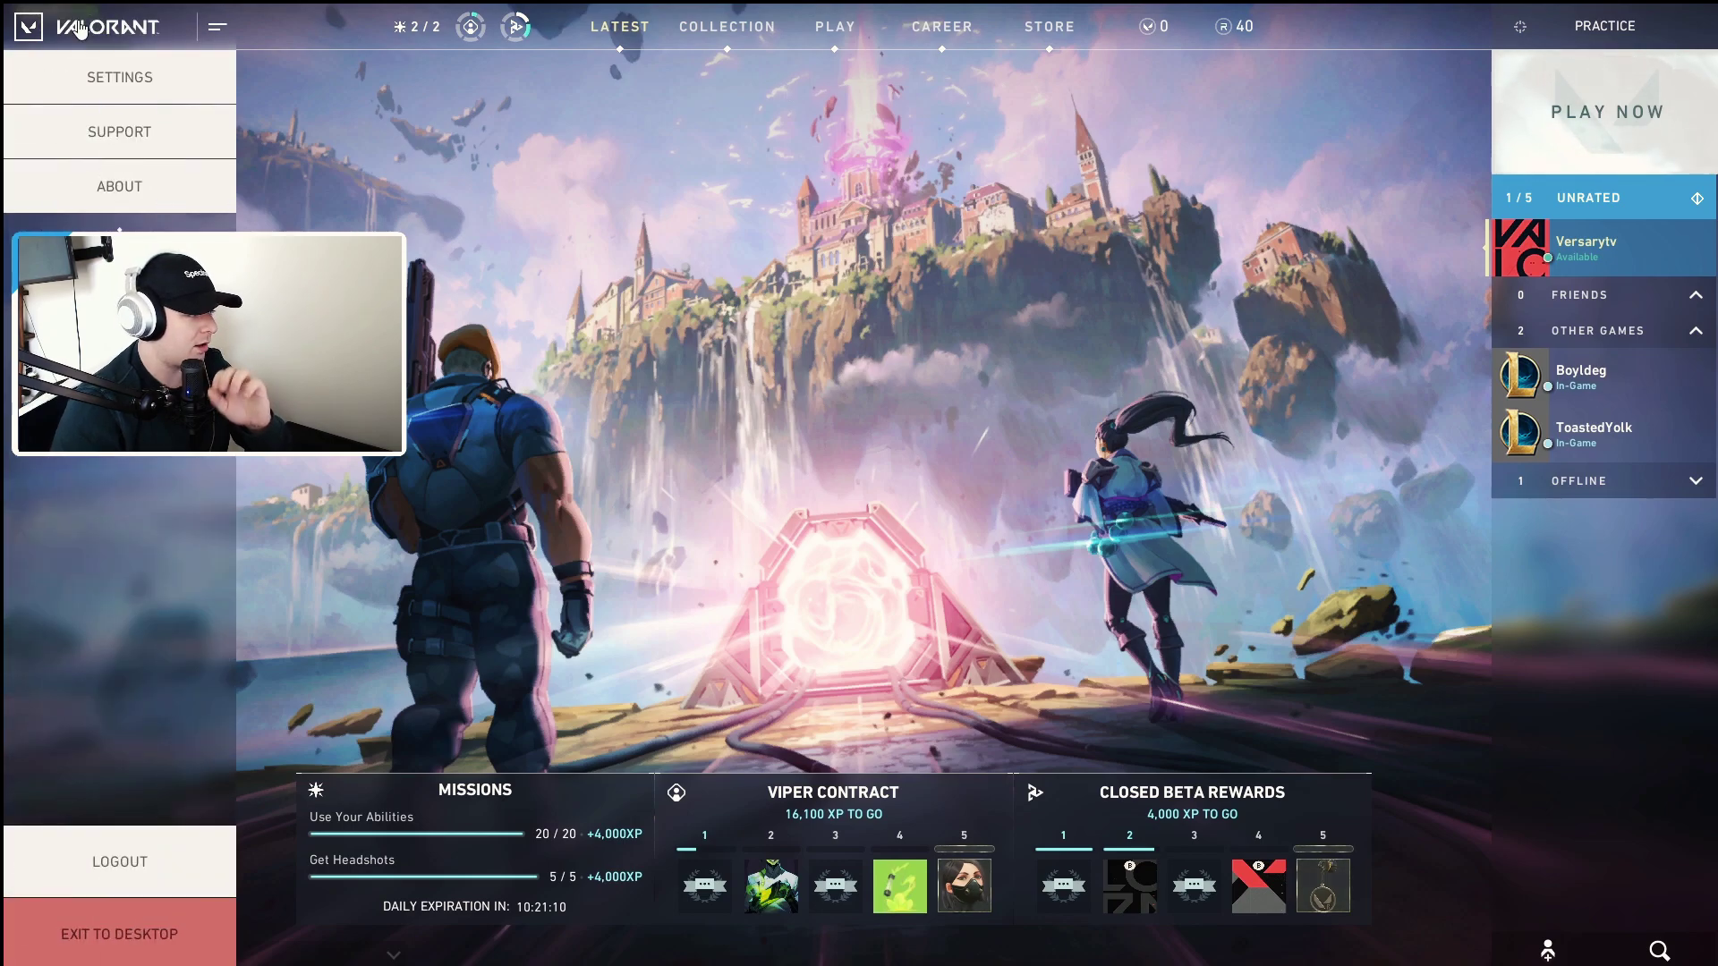
click(179, 79)
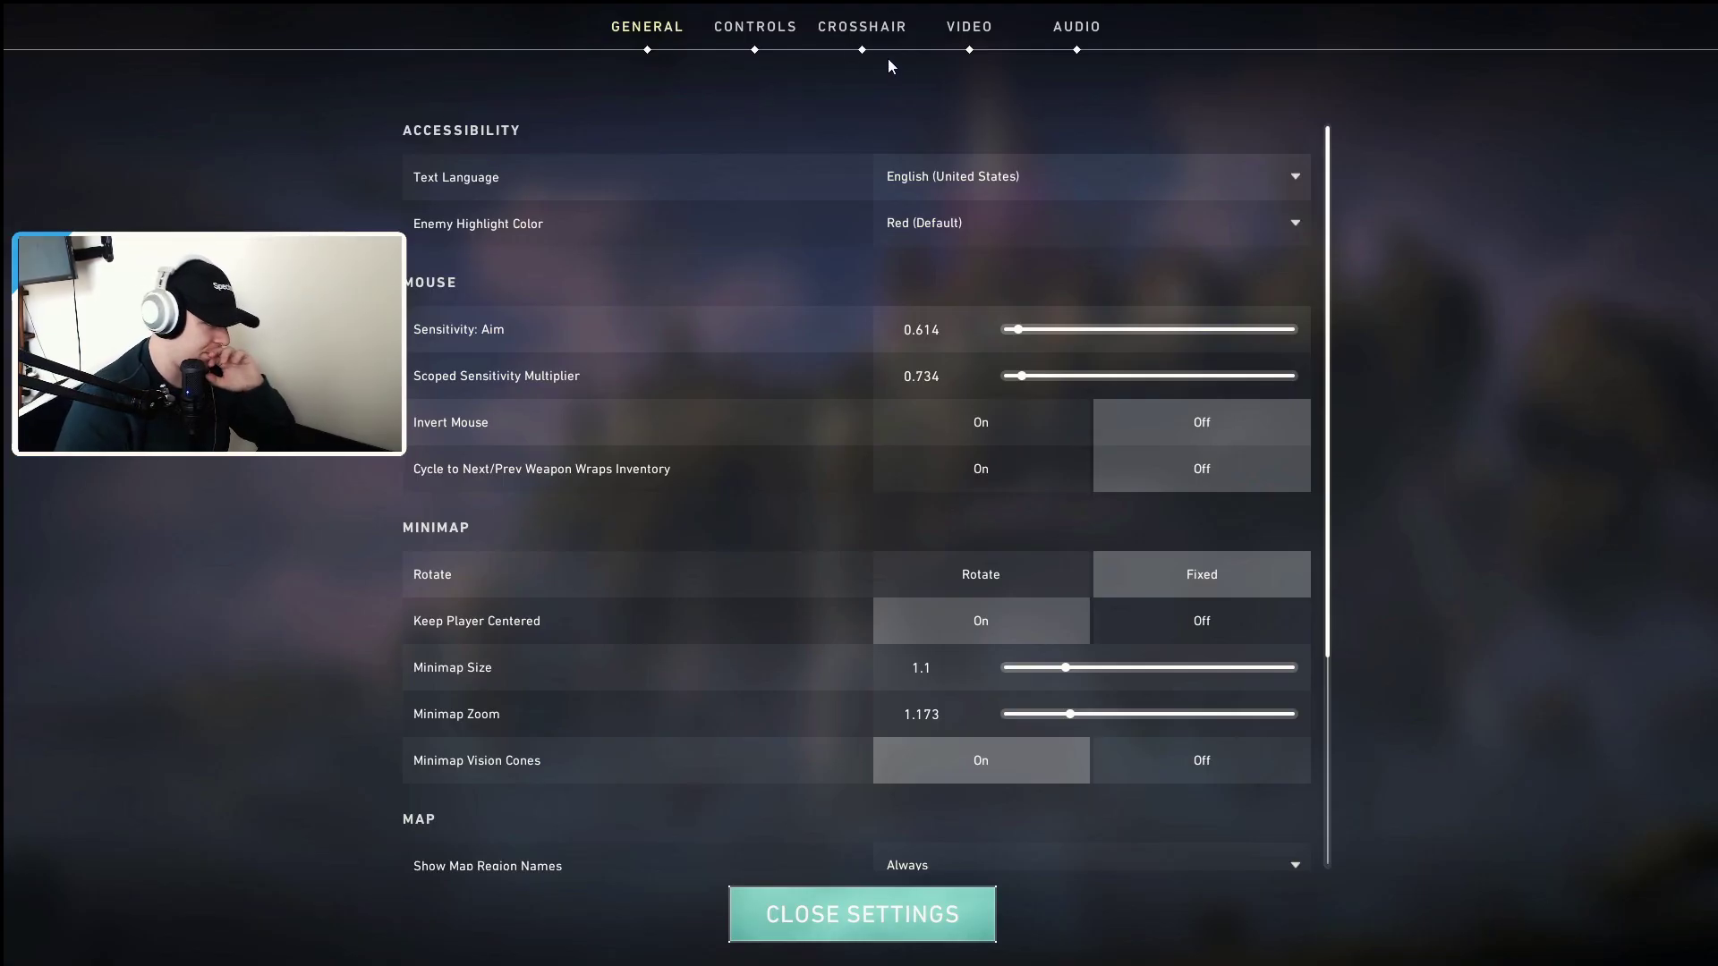
click(770, 32)
click(826, 46)
click(969, 26)
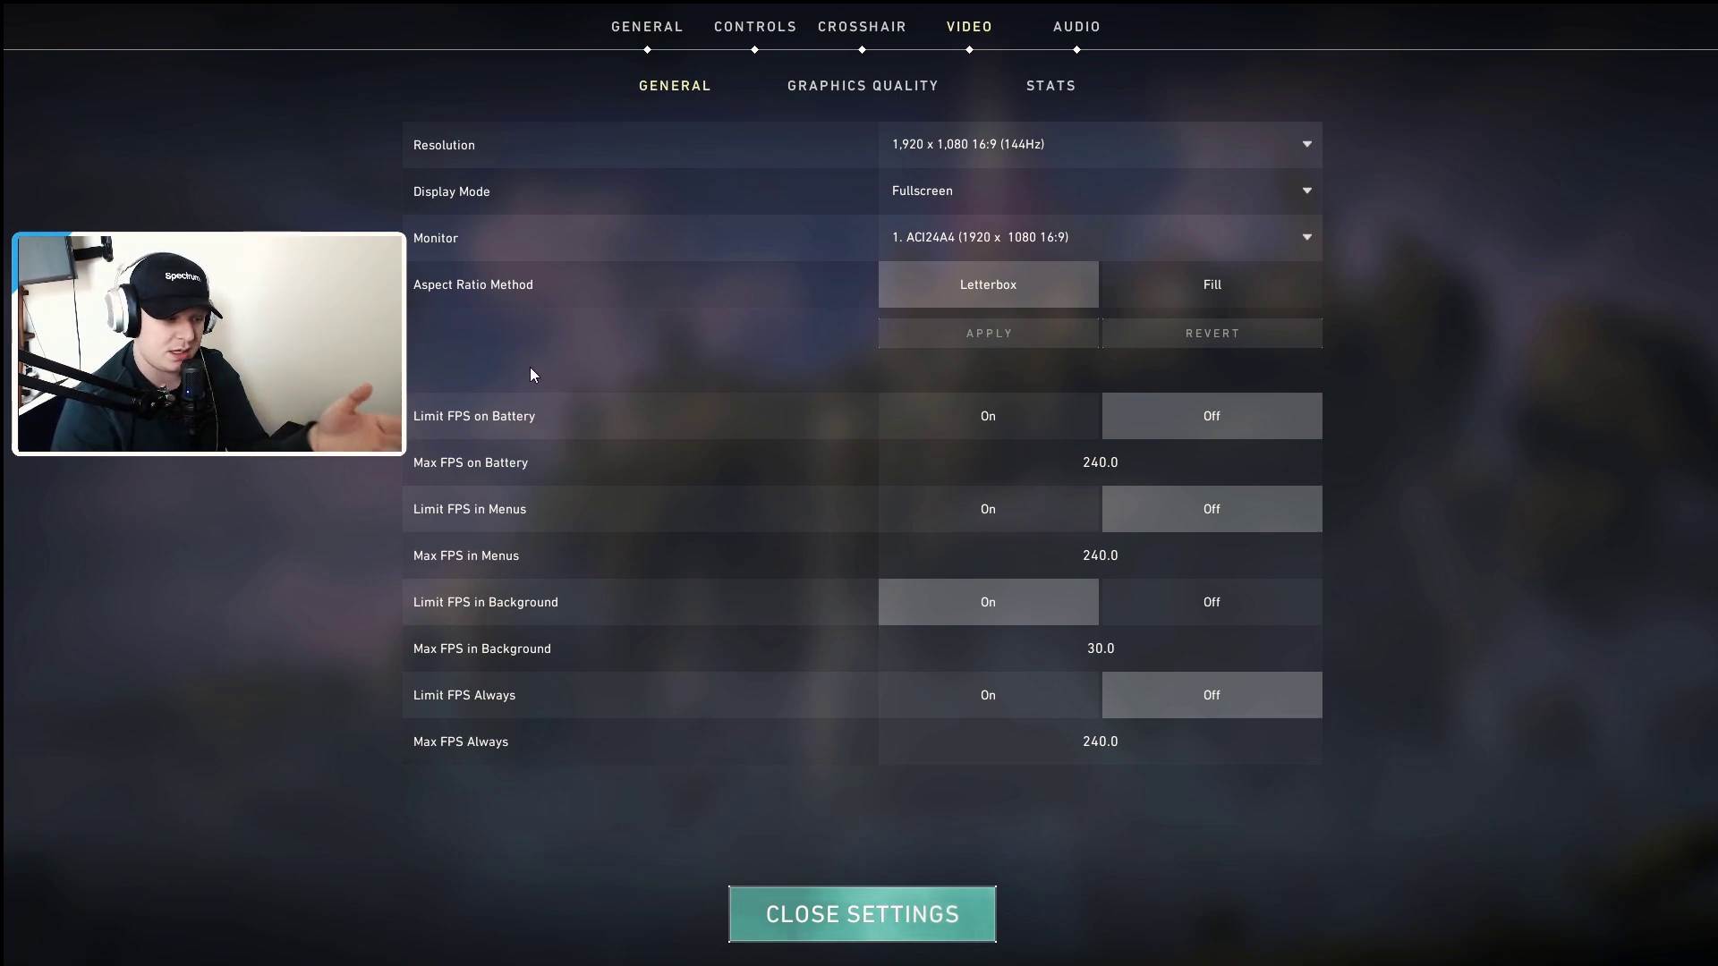
Check the battery, menu and always Max FPS values and set Limit FPS in Background to Off
click(1088, 462)
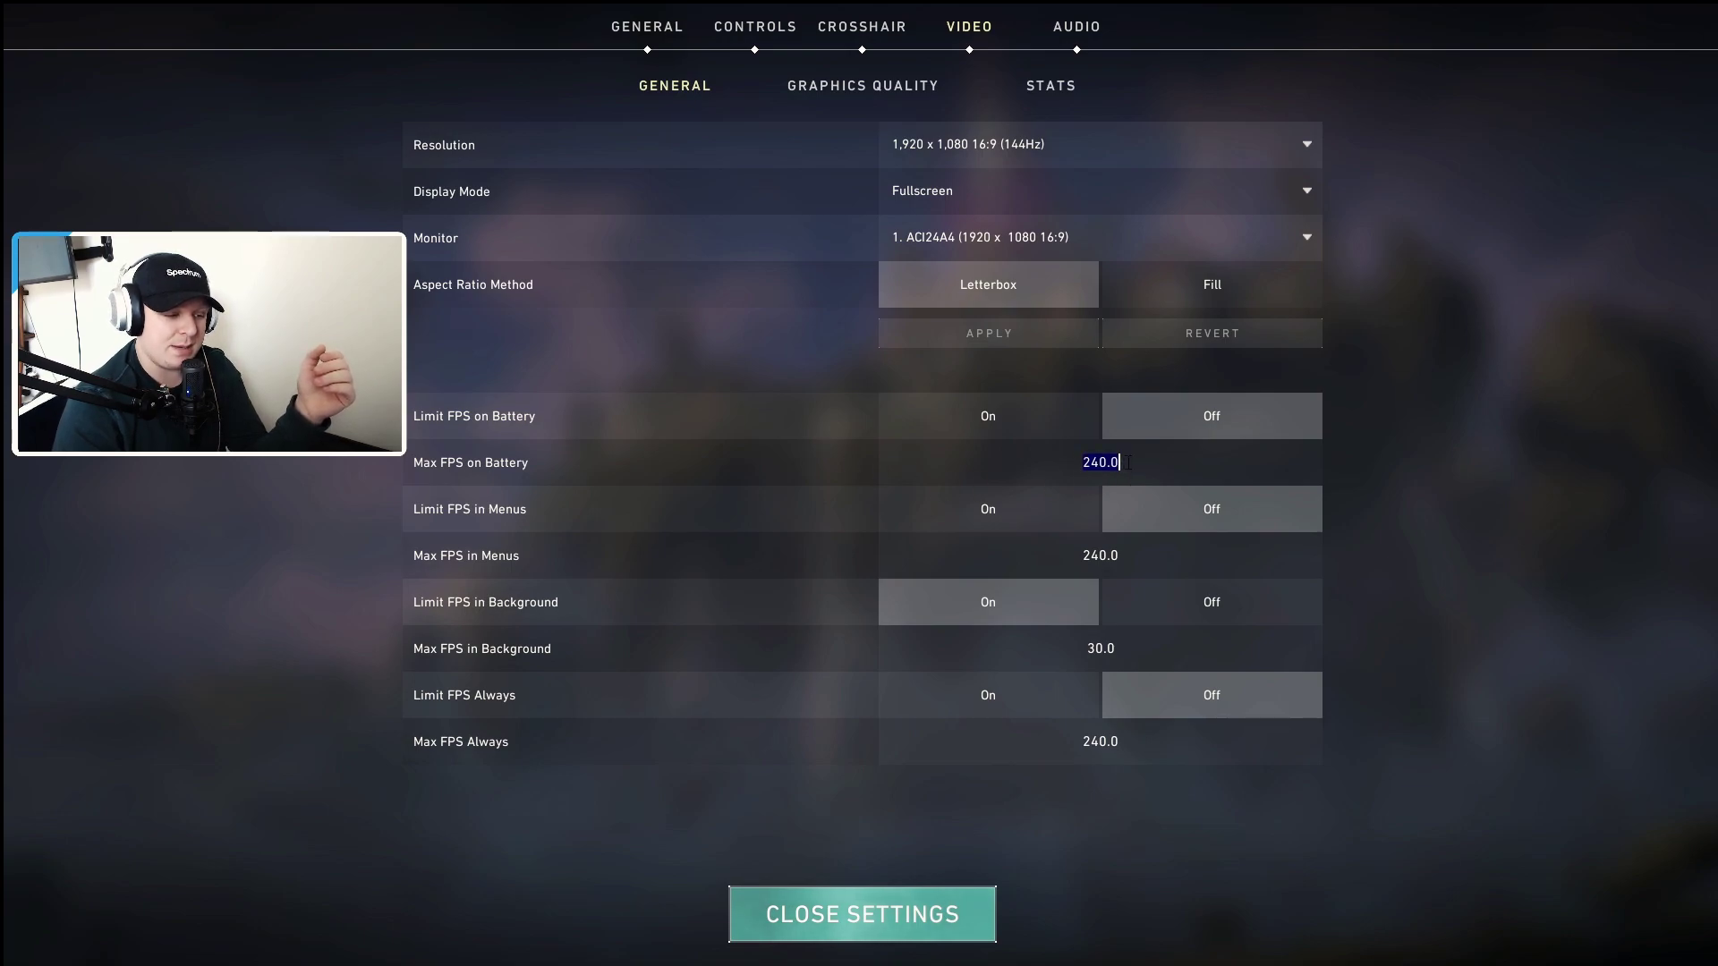
click(1080, 556)
click(1096, 742)
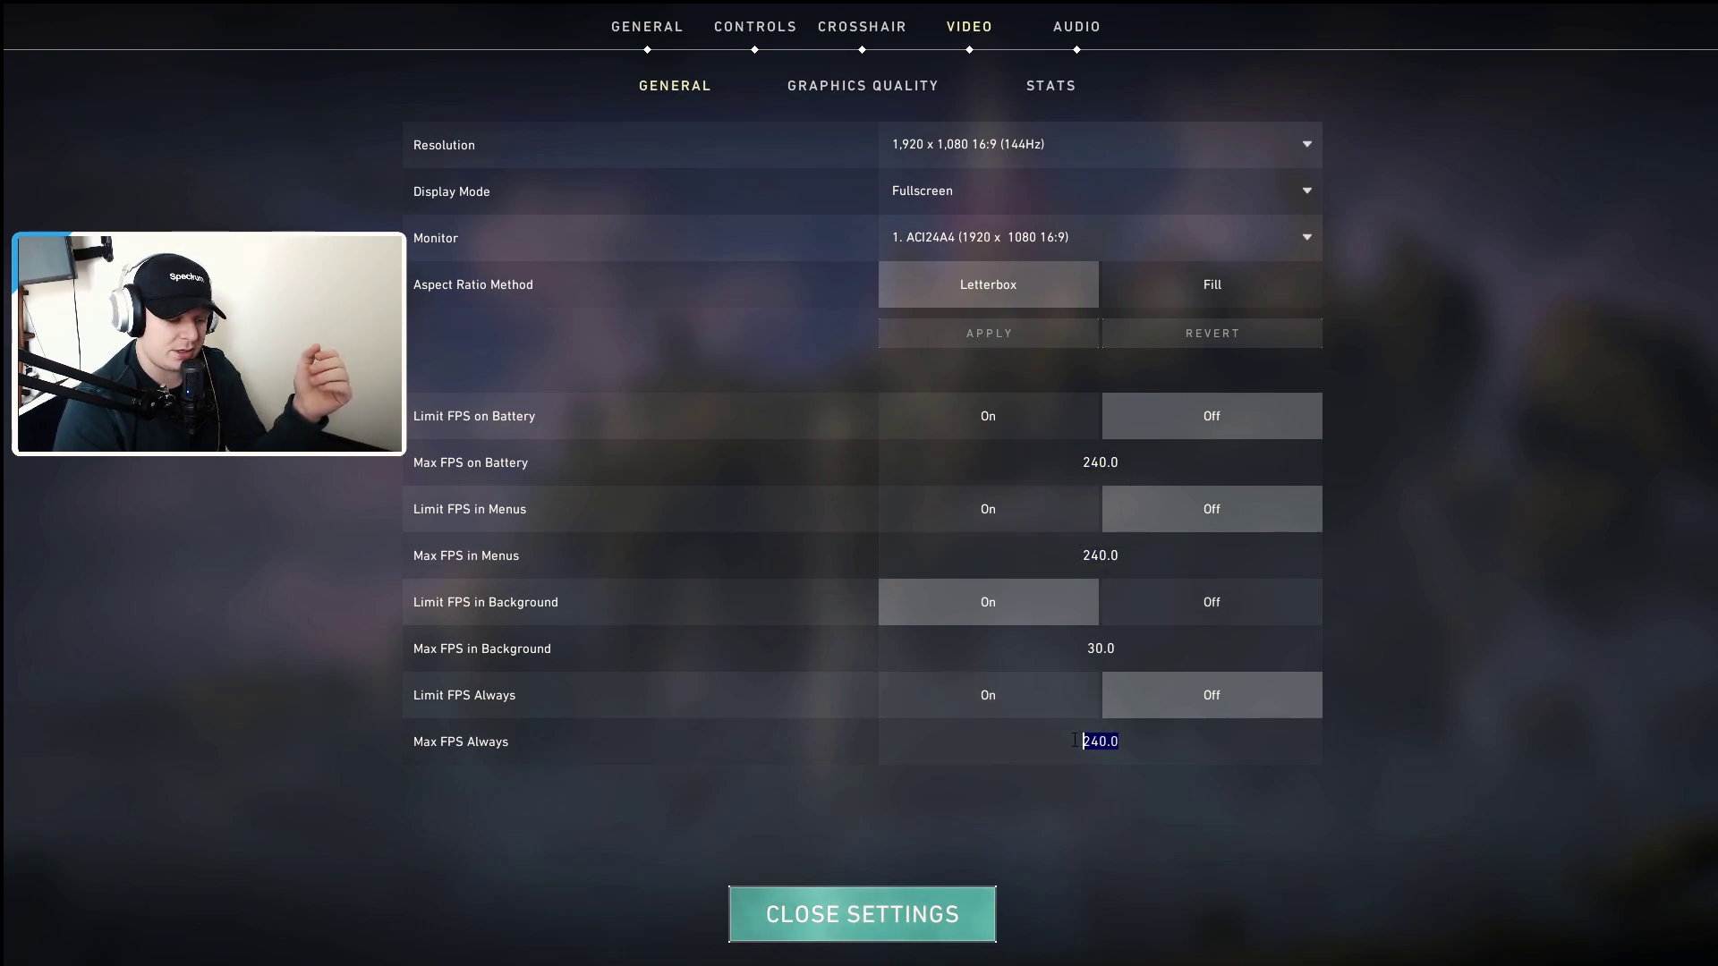
click(1090, 556)
click(1094, 462)
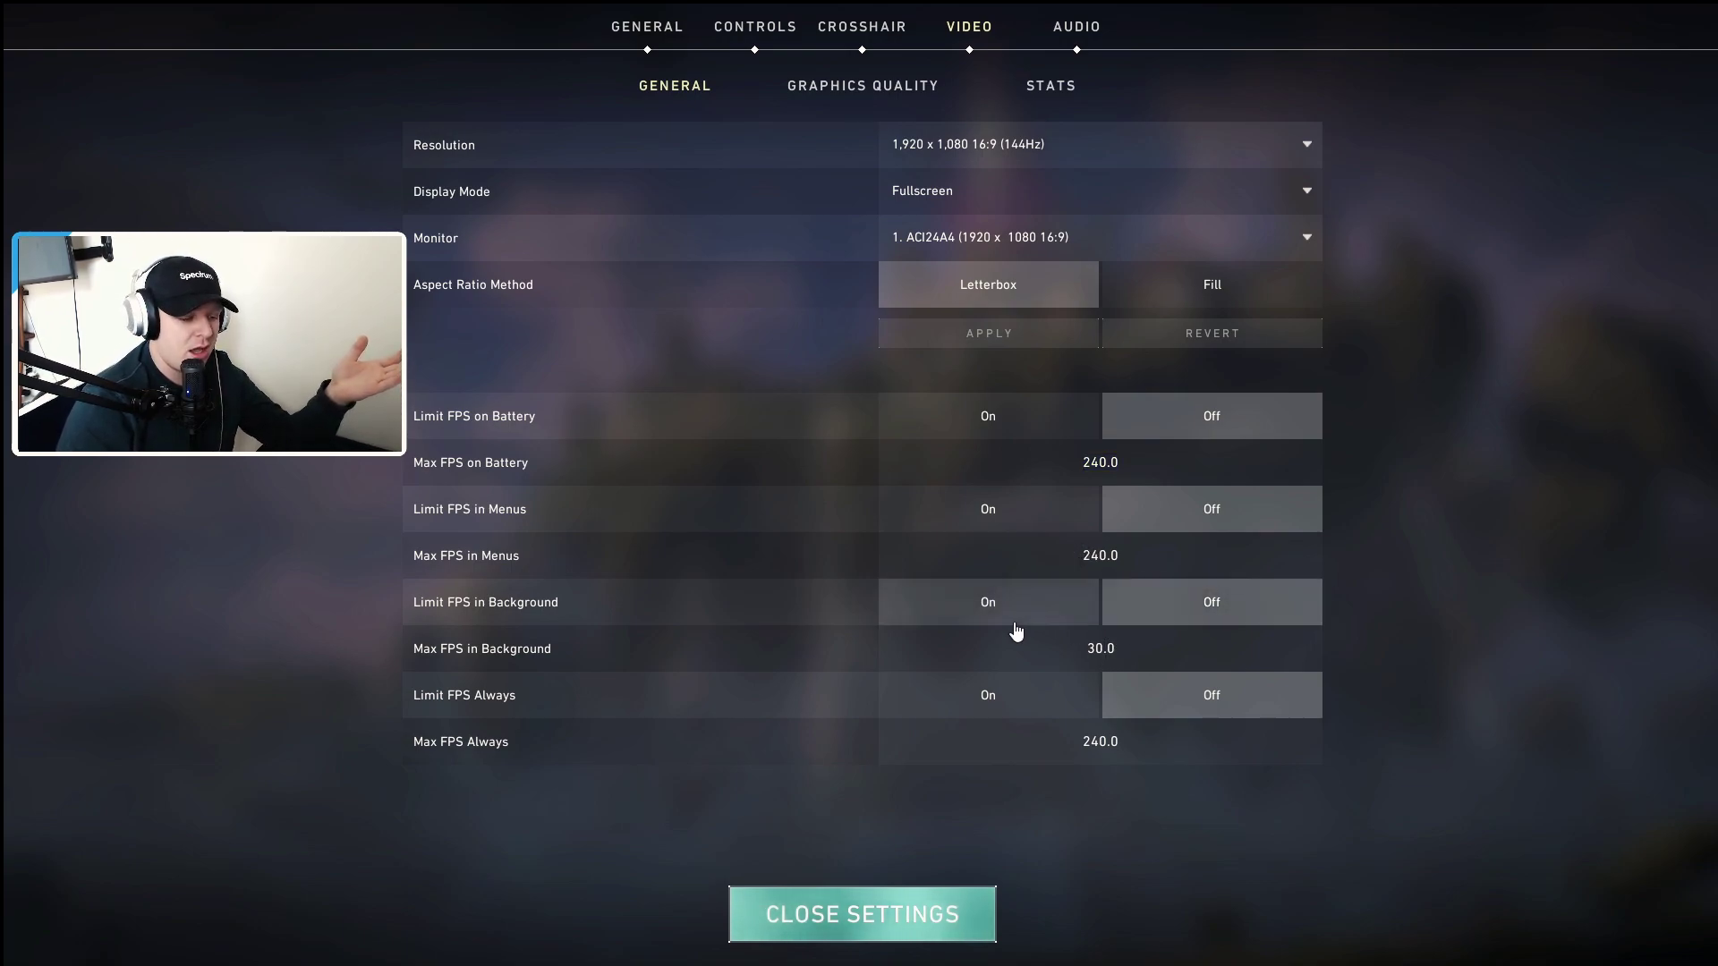
click(1135, 606)
click(1079, 611)
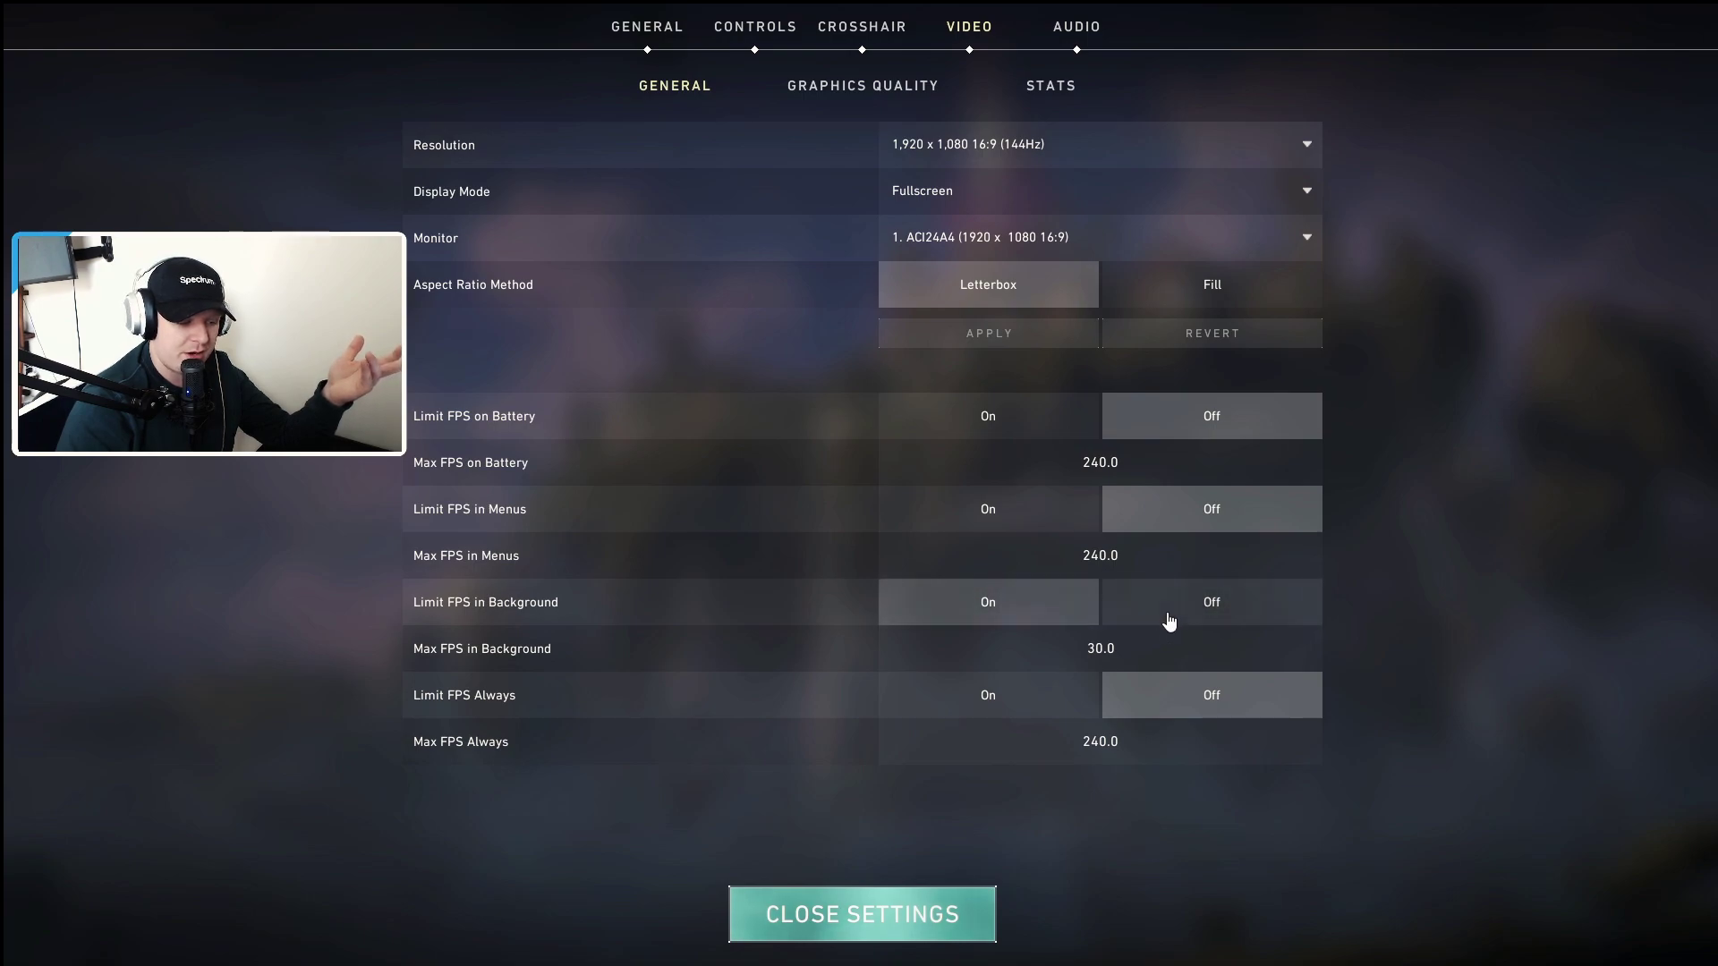
click(1150, 605)
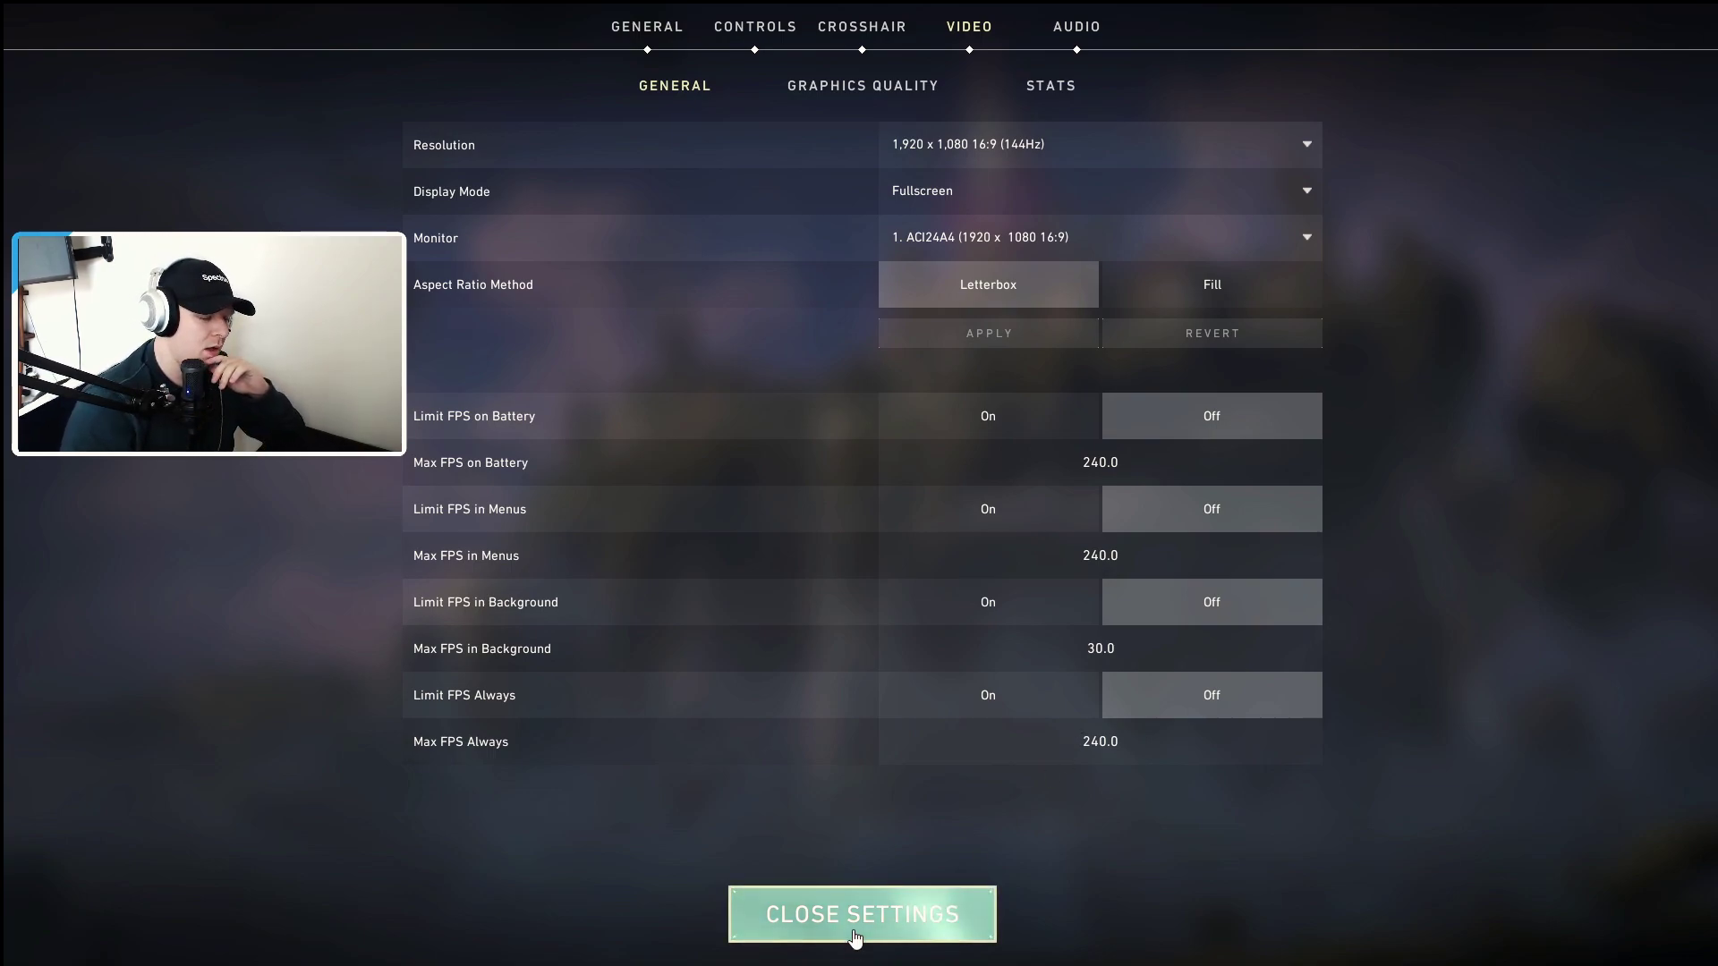
Set Material, Texture, Detail and UI Quality to Low and turn Vignette off
click(883, 93)
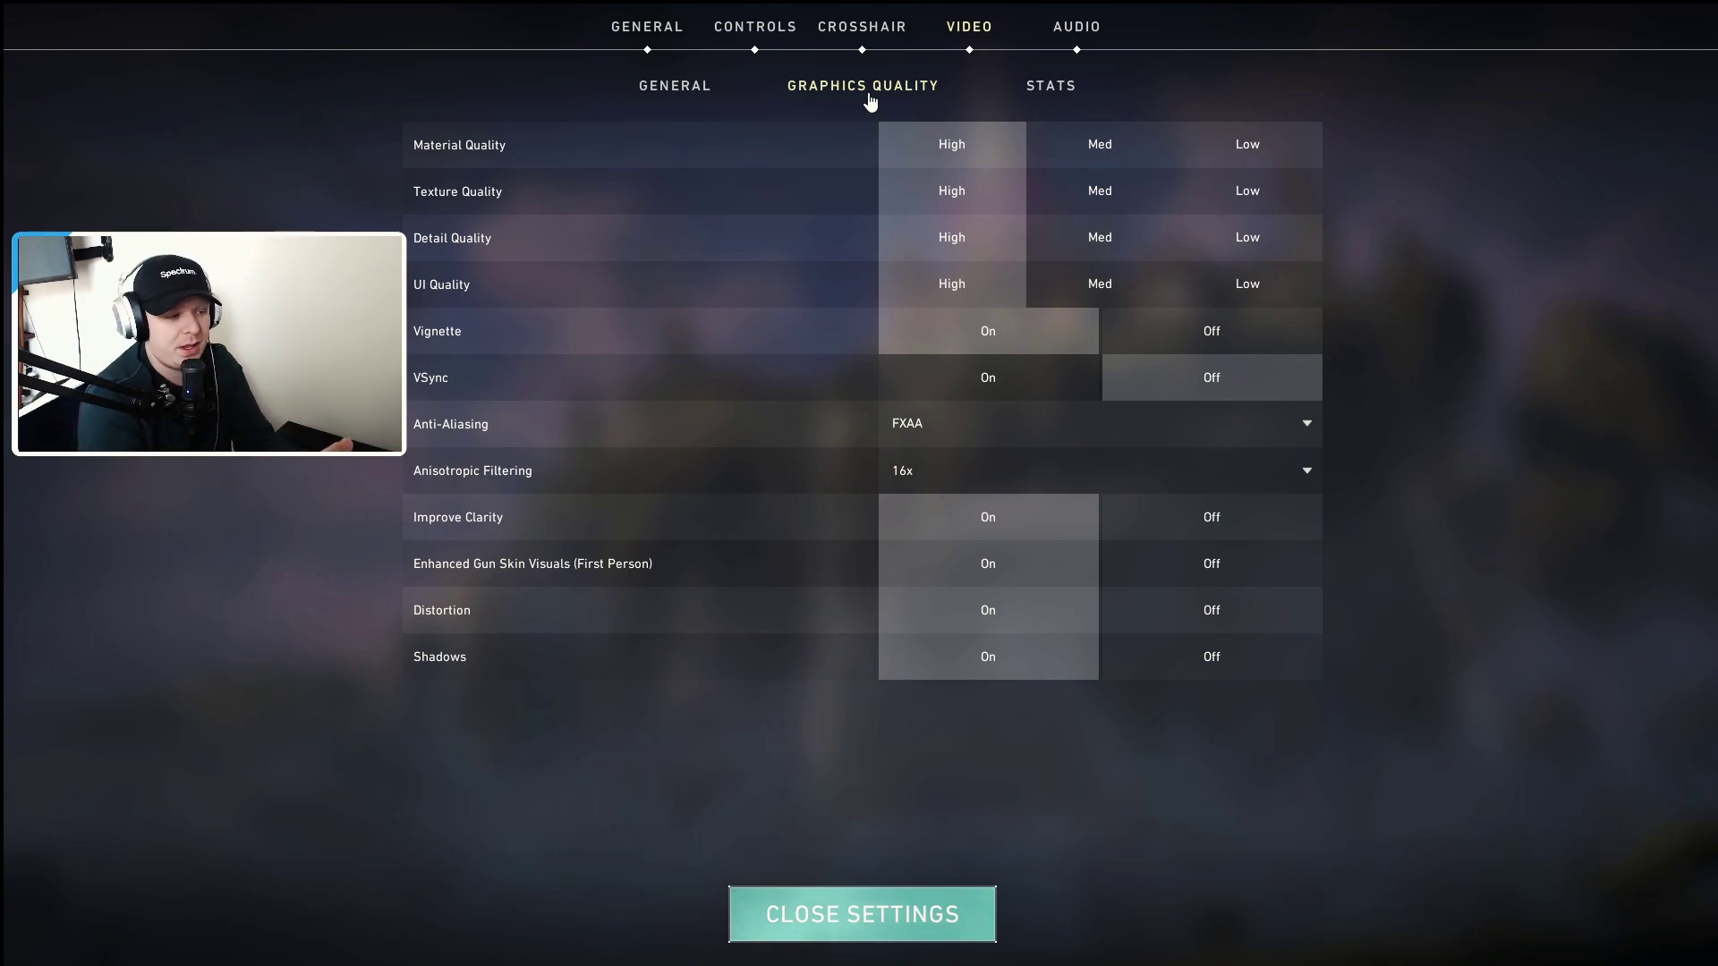
click(1293, 146)
click(1300, 191)
click(1302, 238)
click(1290, 286)
click(1286, 333)
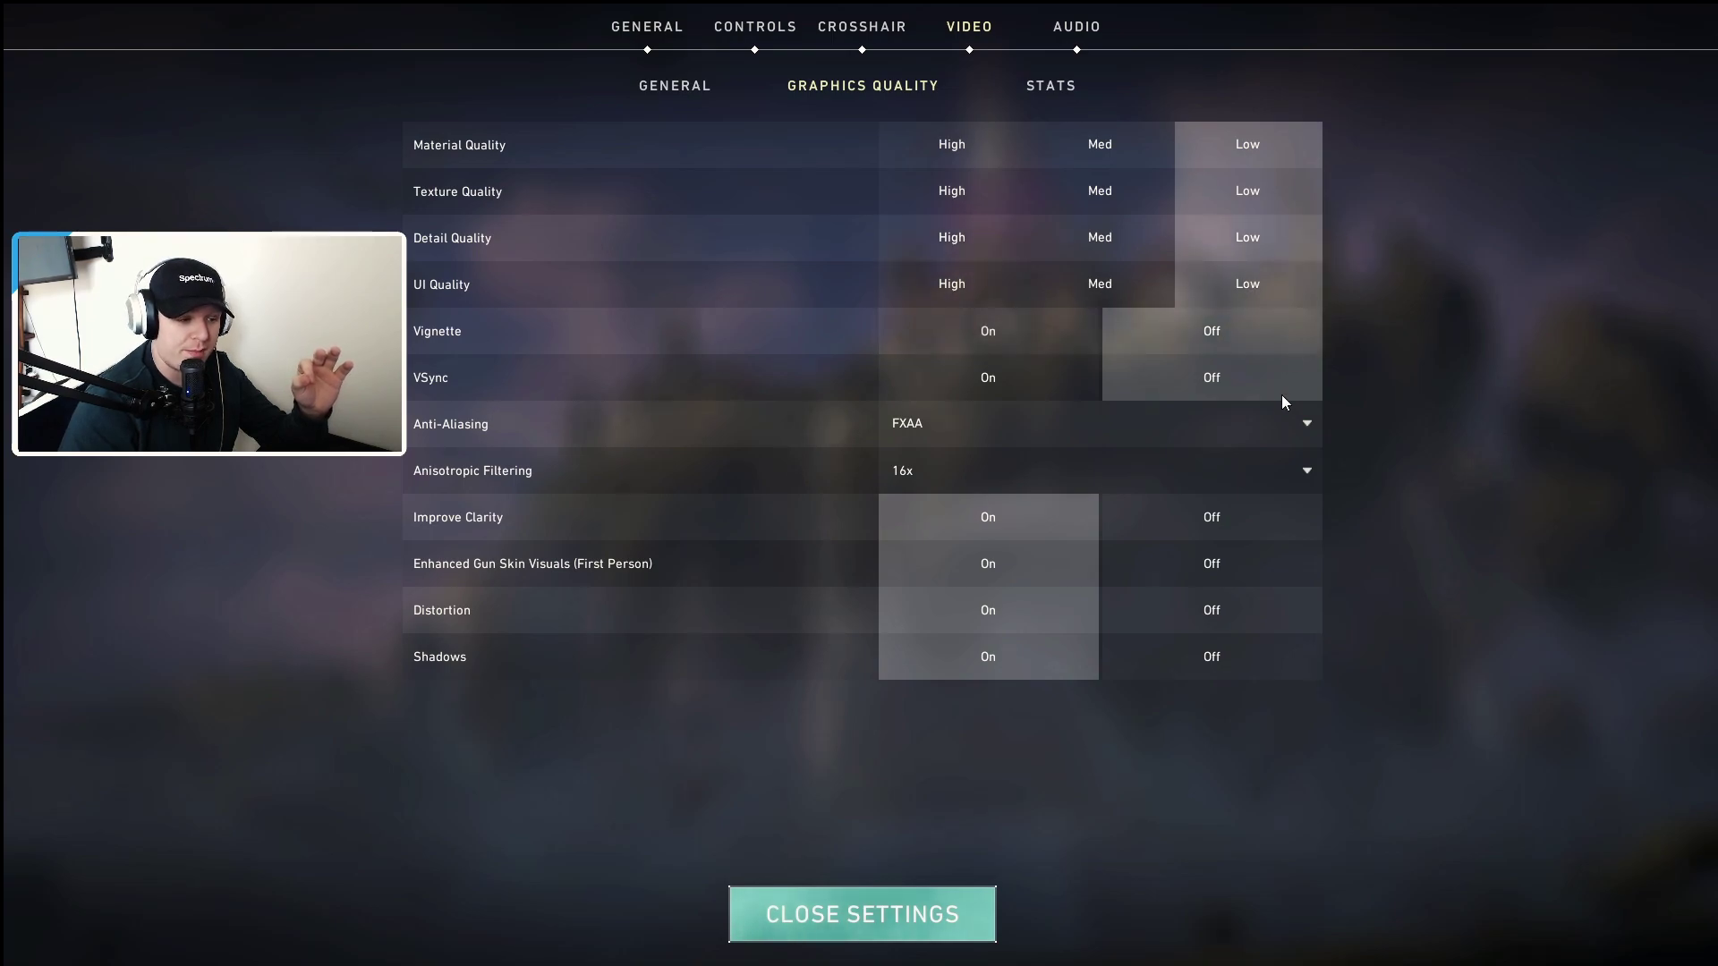
Set Anti-Aliasing to None and turn off Improve Clarity, Gun Skin Visuals, Distortion and Shadows
click(1280, 424)
click(1269, 457)
click(1269, 518)
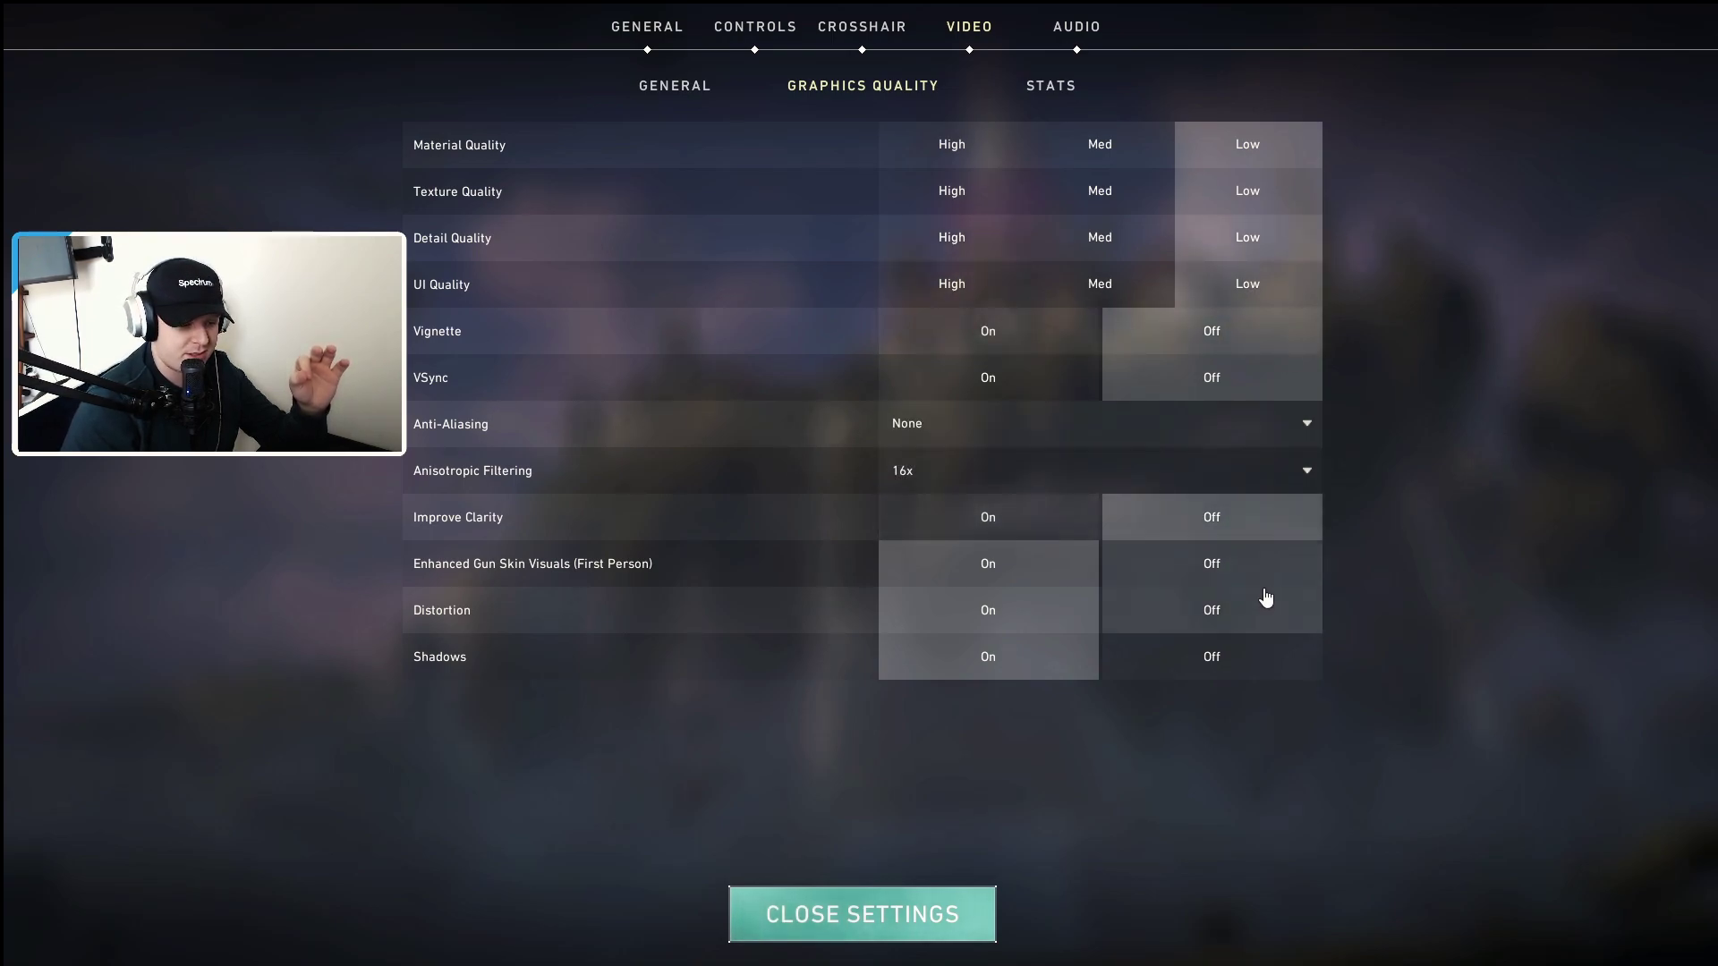
click(1266, 563)
click(1263, 609)
click(1249, 658)
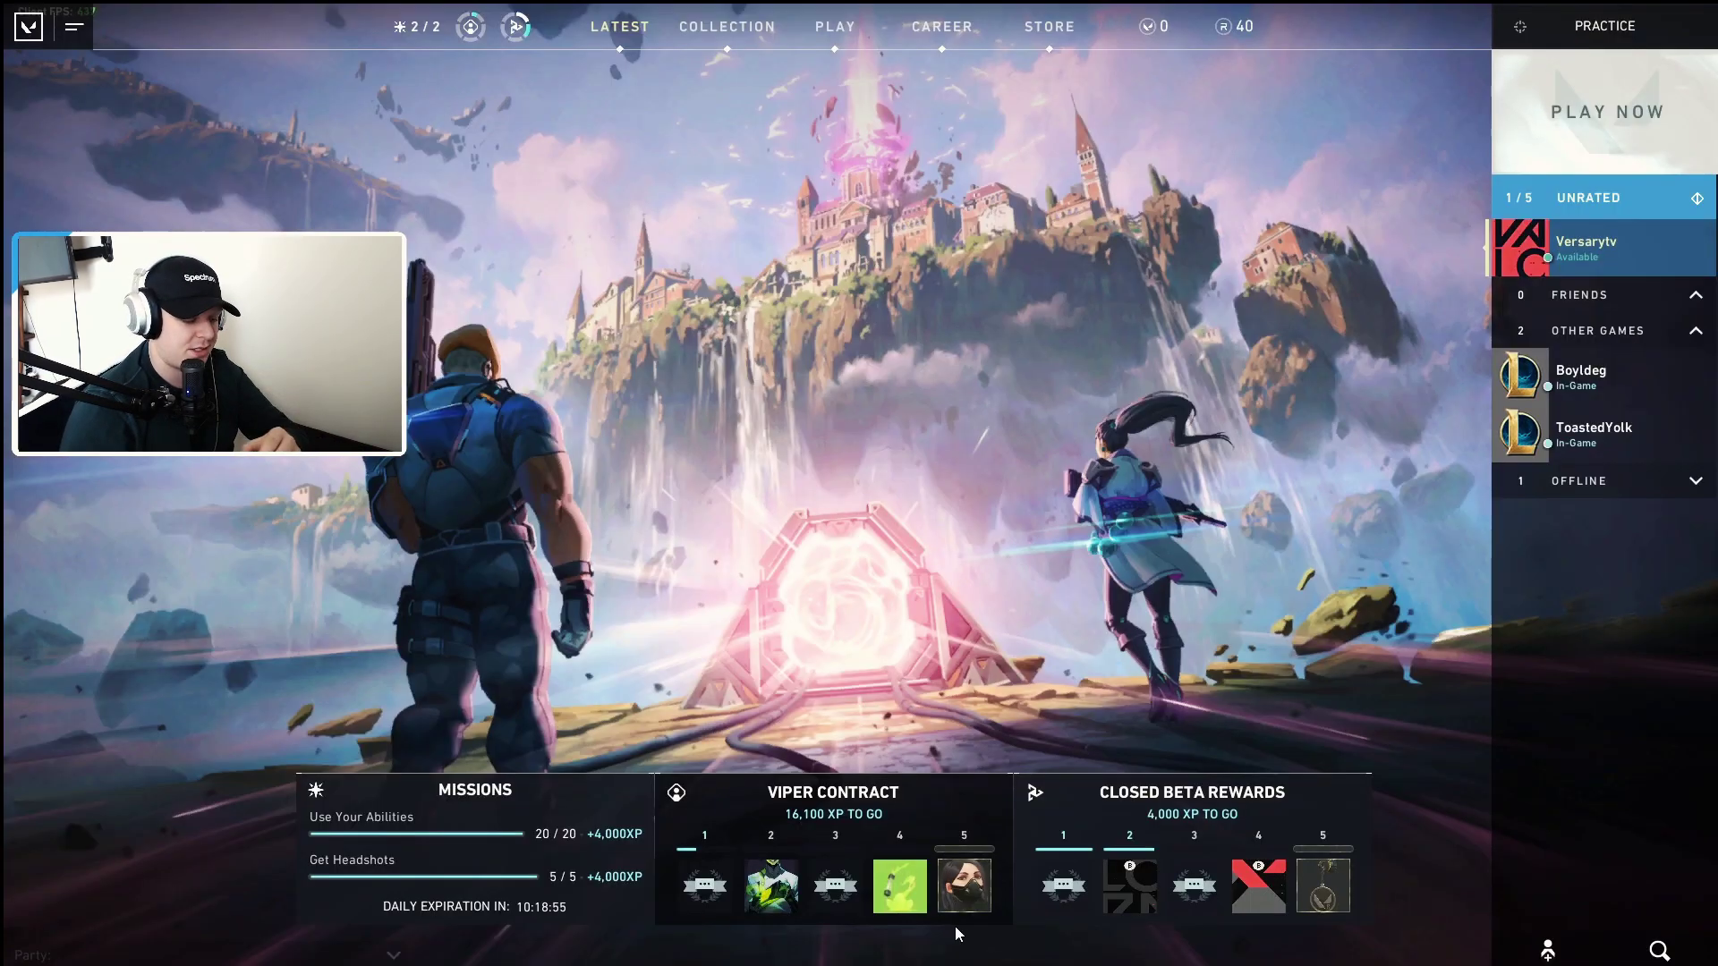
From the lobby, reopen Valorant's settings through the top-left side menu
click(1632, 49)
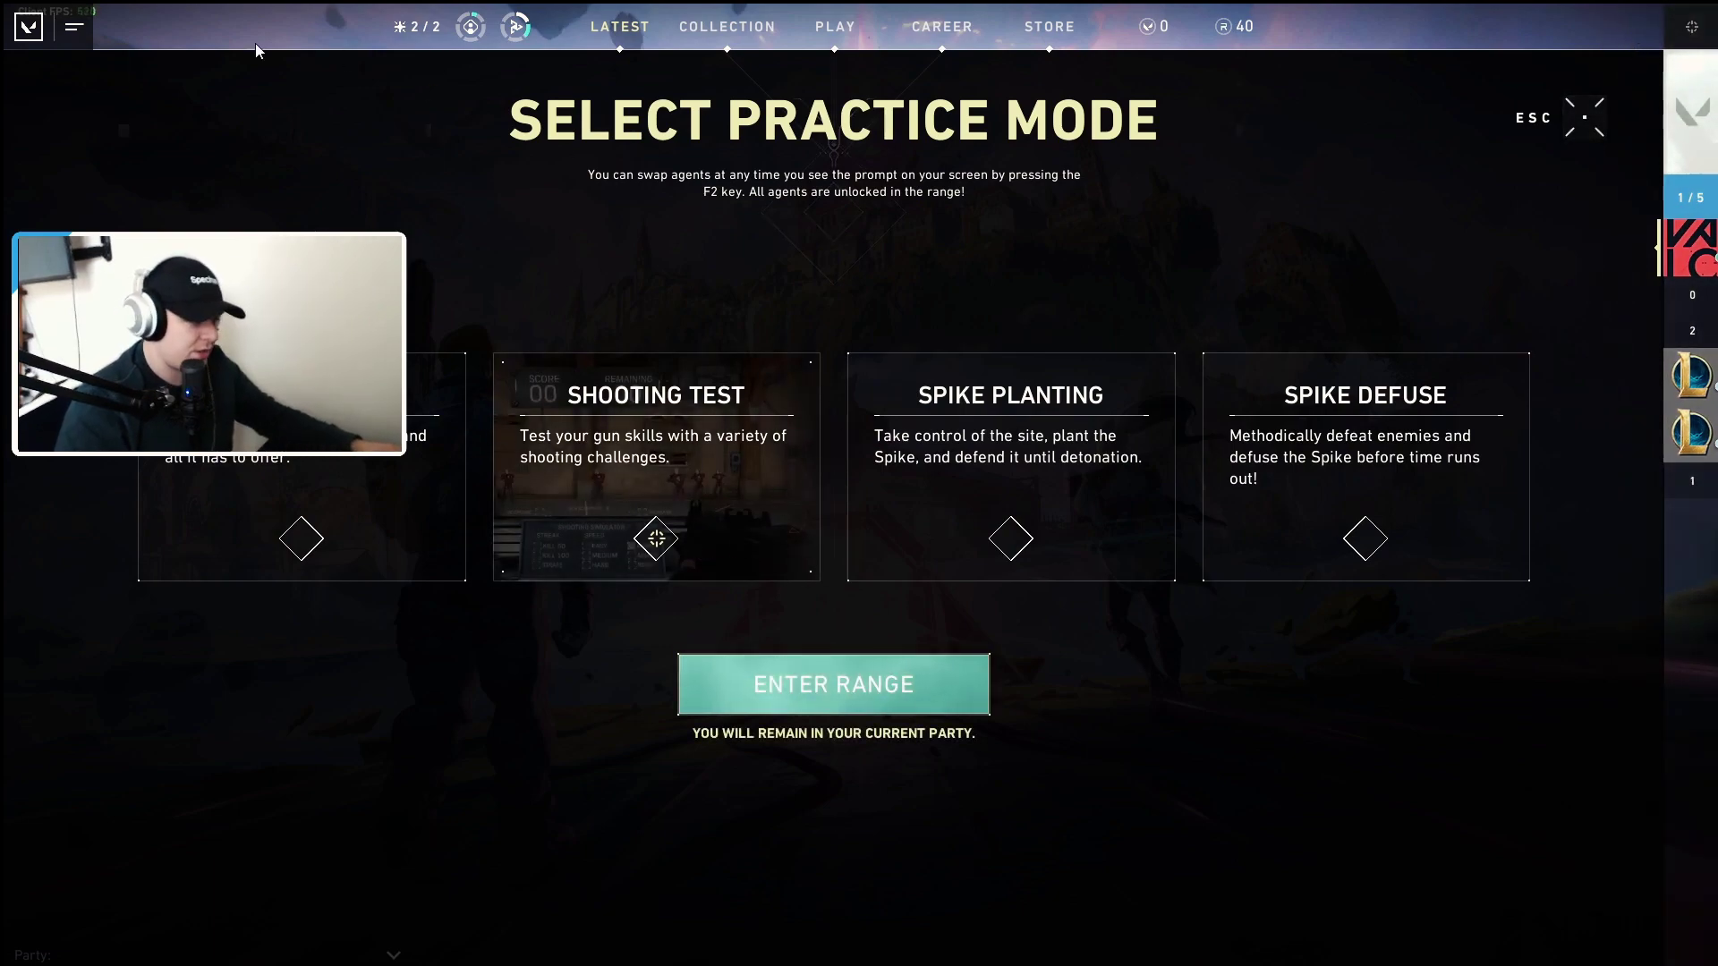
click(74, 26)
click(136, 77)
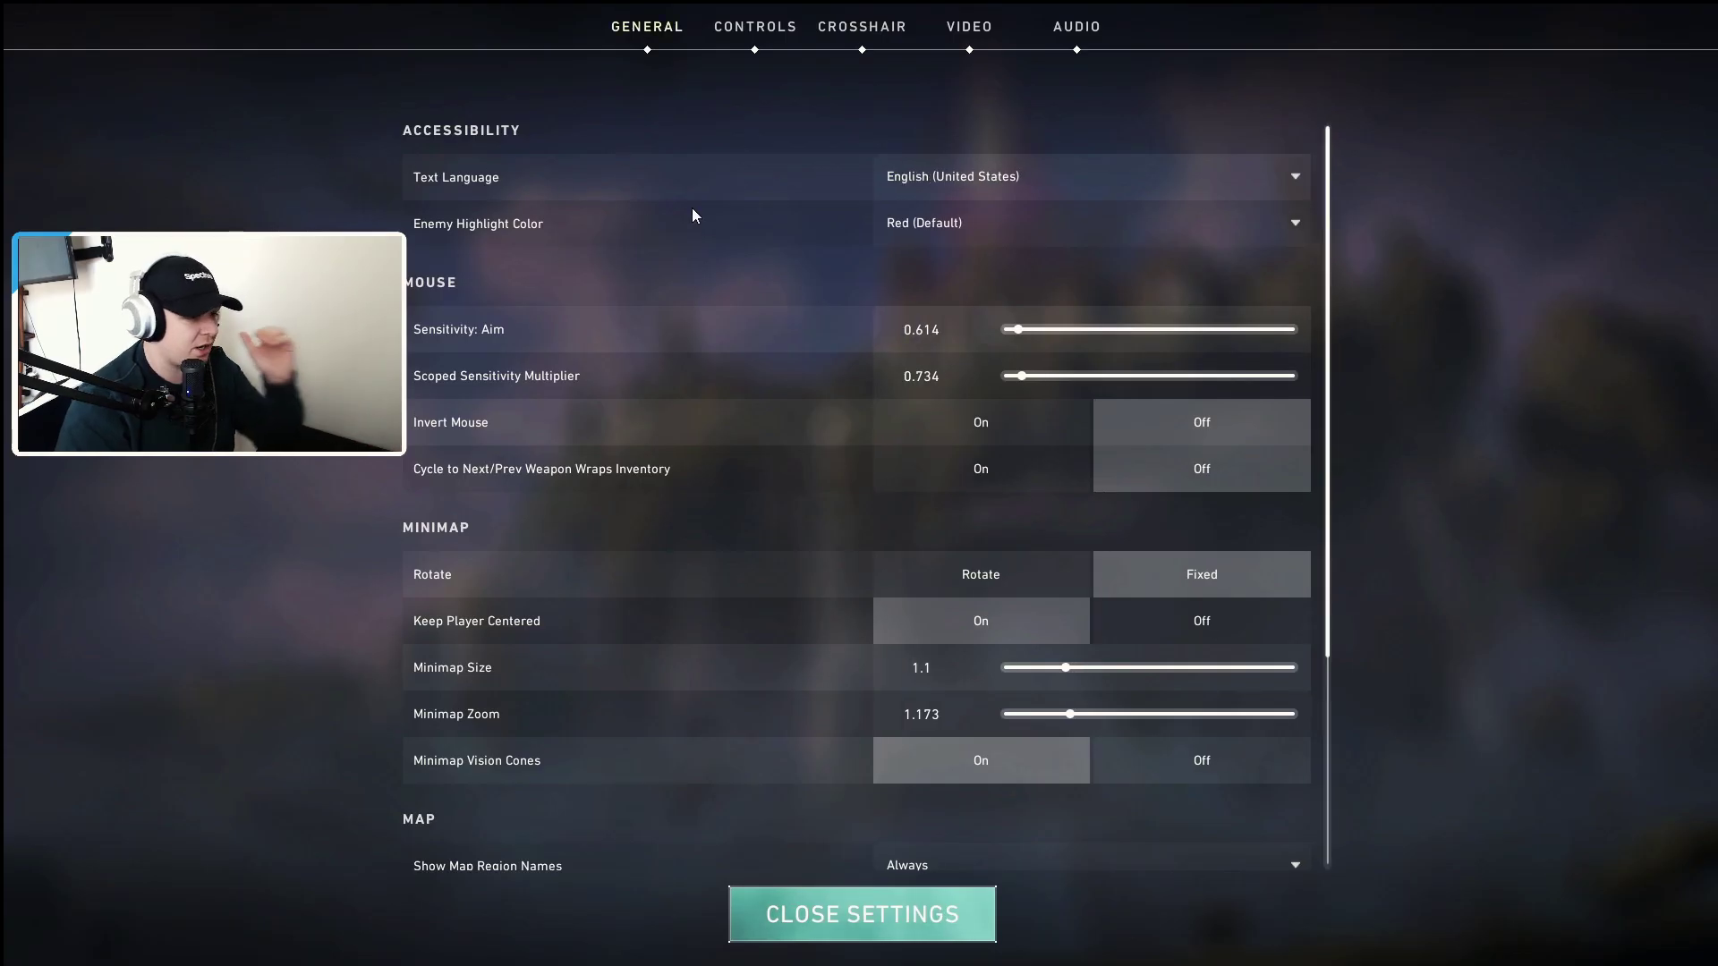
Set Material, Texture, Detail and UI Quality all to High in Graphics Quality
click(970, 28)
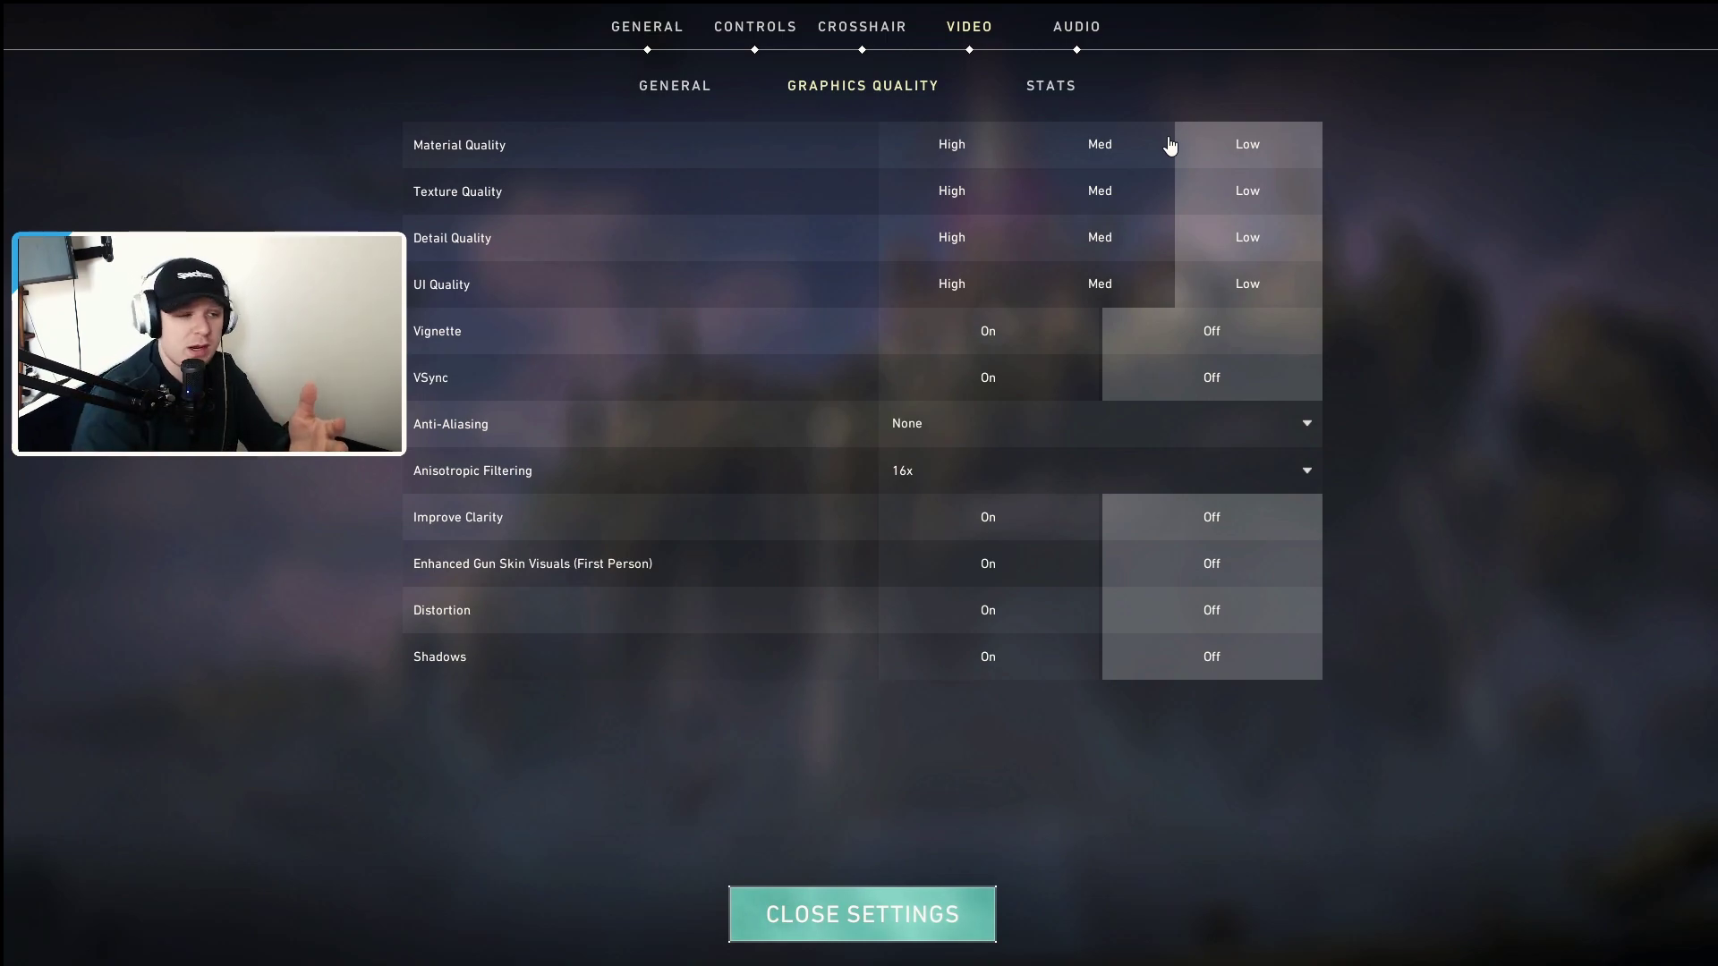
click(1129, 145)
click(1117, 191)
click(1110, 237)
click(1115, 284)
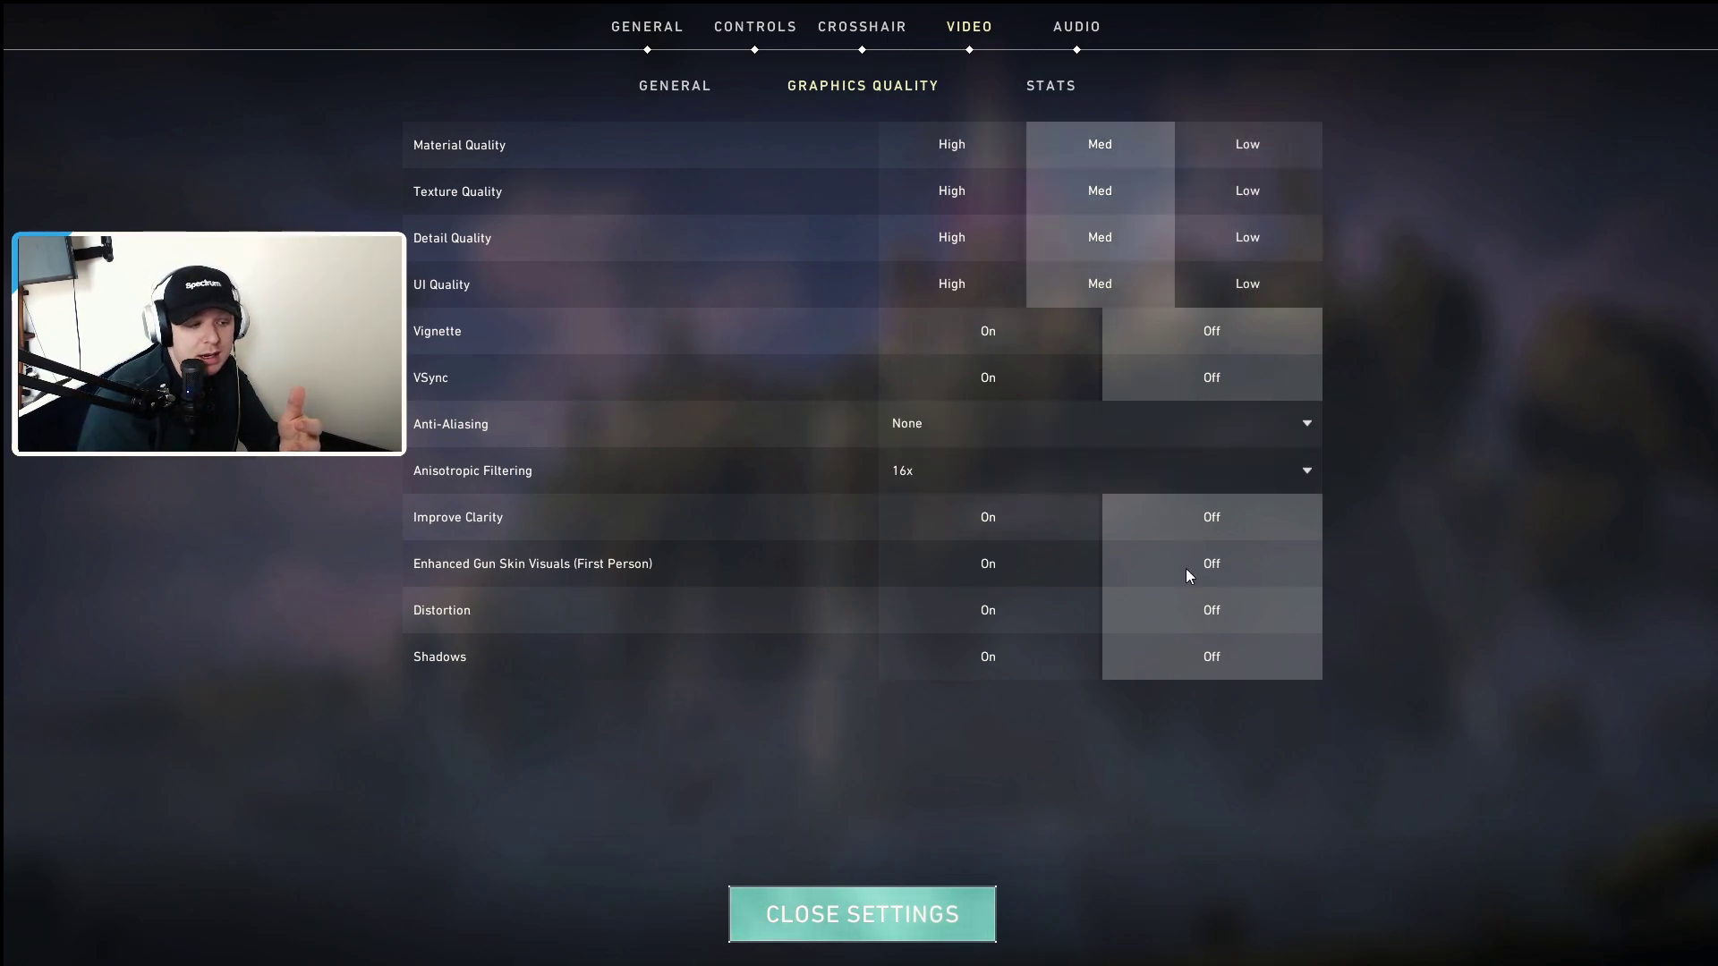
click(946, 291)
click(1263, 288)
click(1257, 239)
click(950, 234)
click(953, 193)
click(1228, 146)
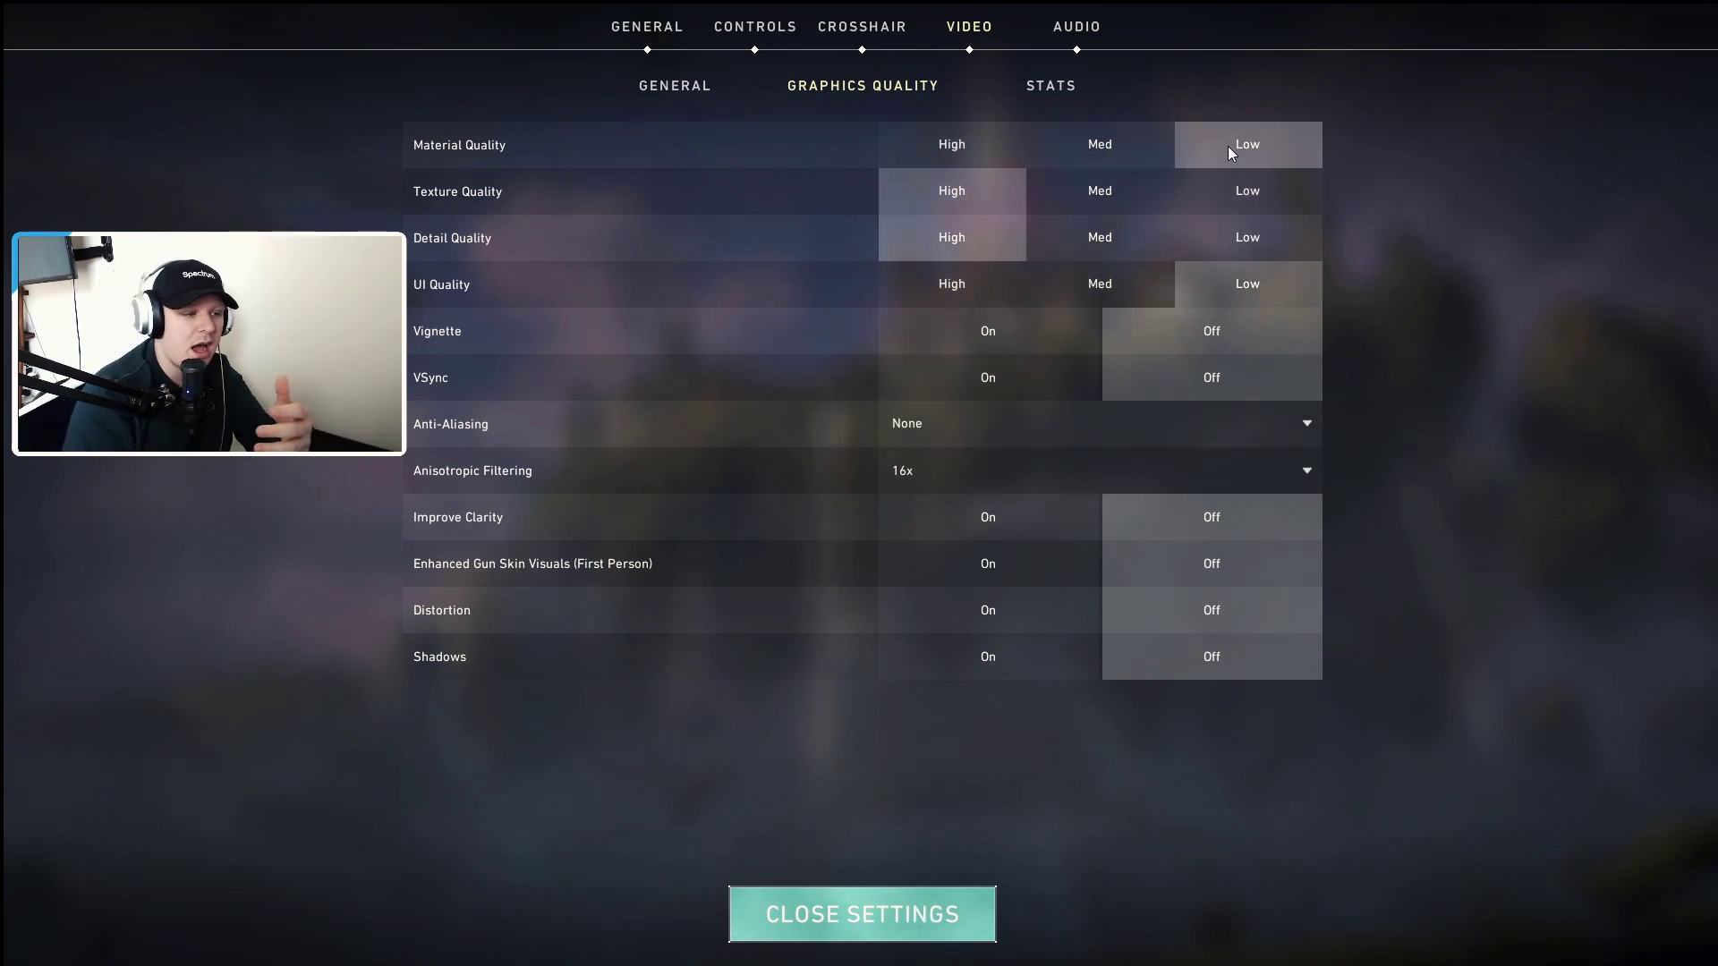
click(1154, 227)
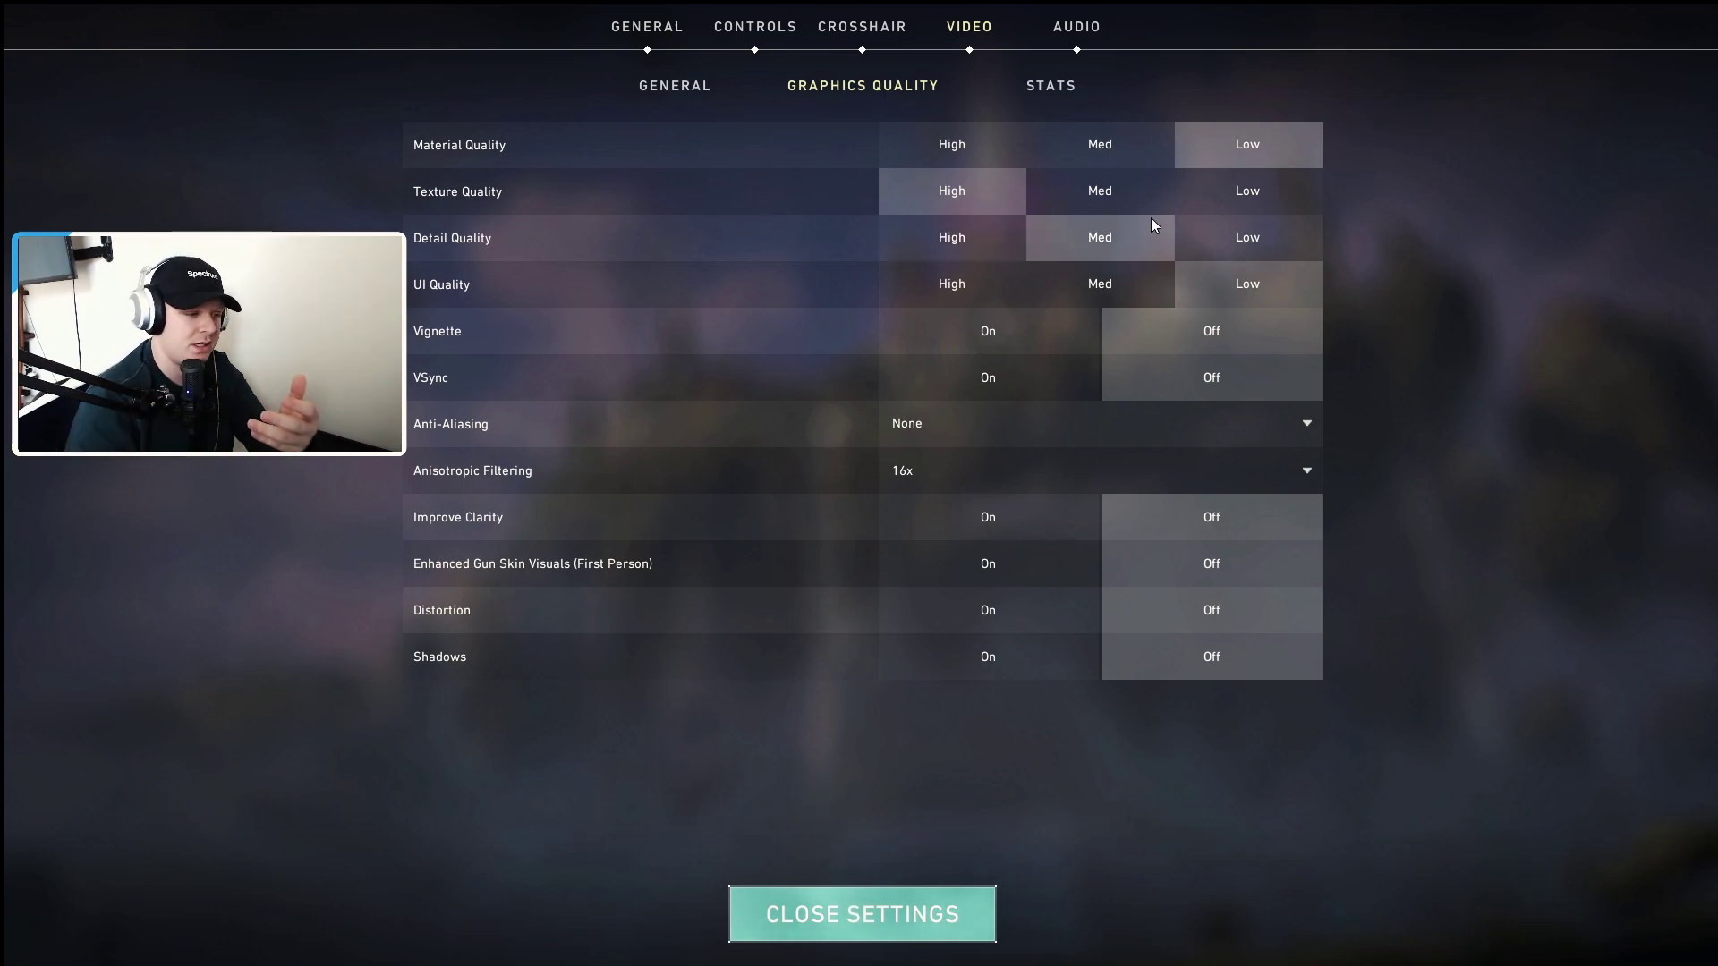
click(954, 151)
click(958, 246)
click(952, 283)
Turn Vignette on and leave VSync off
click(1008, 324)
click(1020, 378)
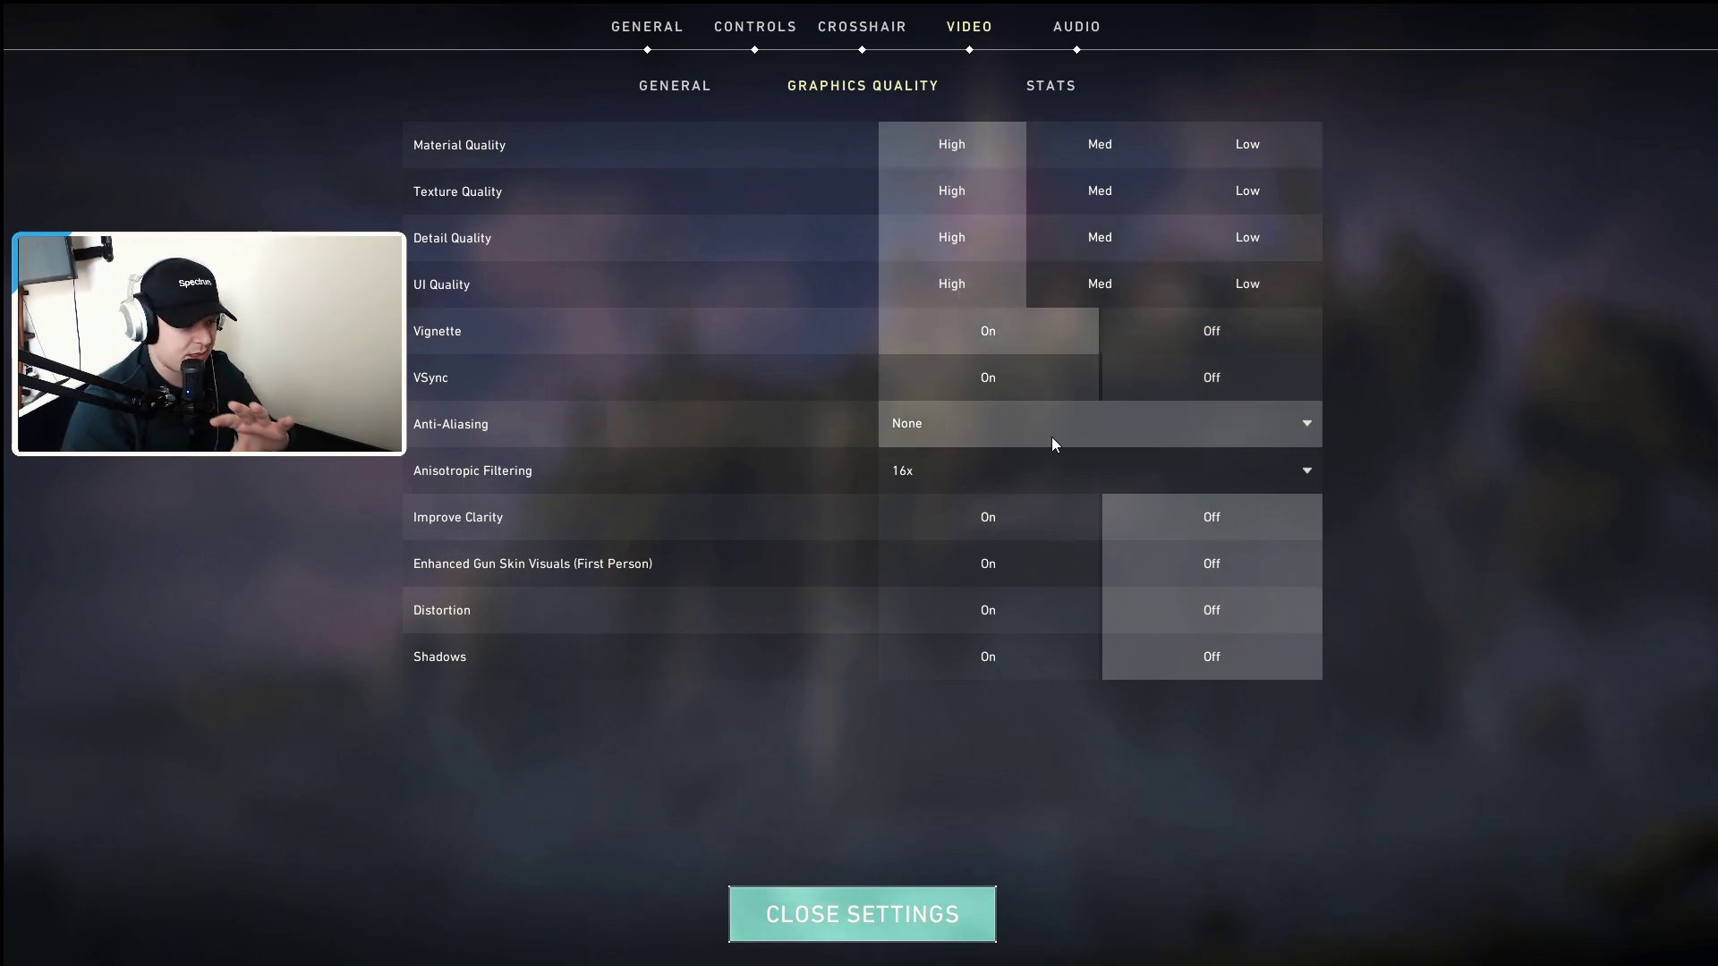
click(1056, 470)
click(1200, 337)
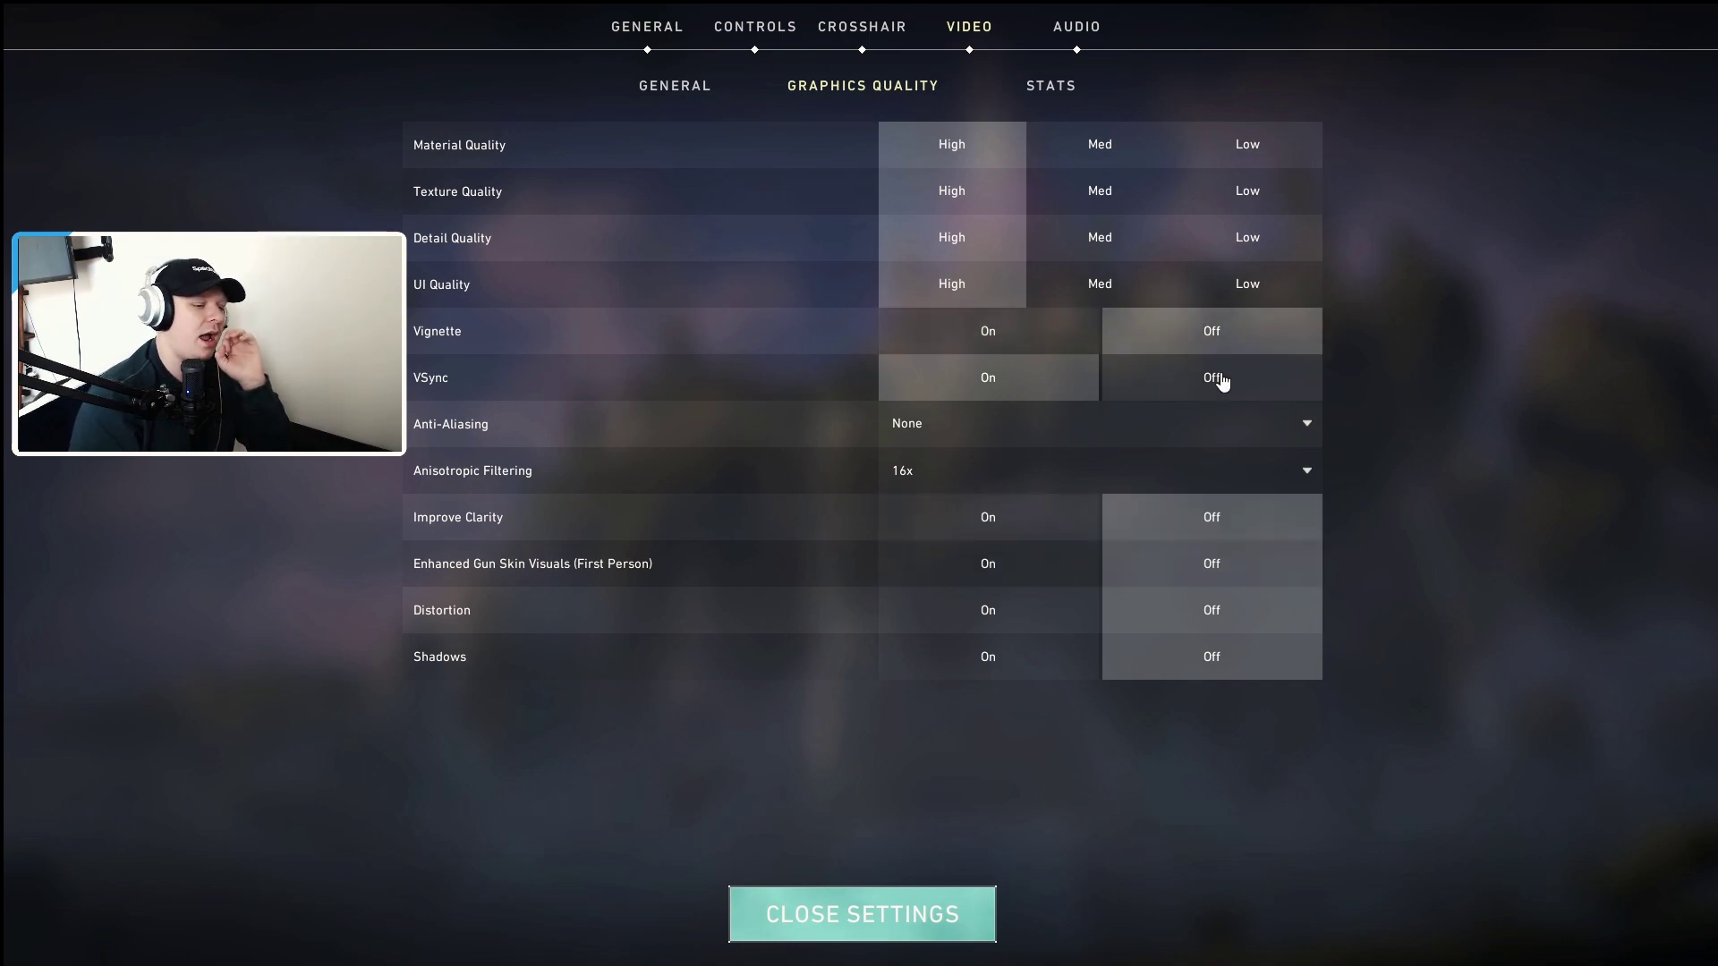
click(1226, 378)
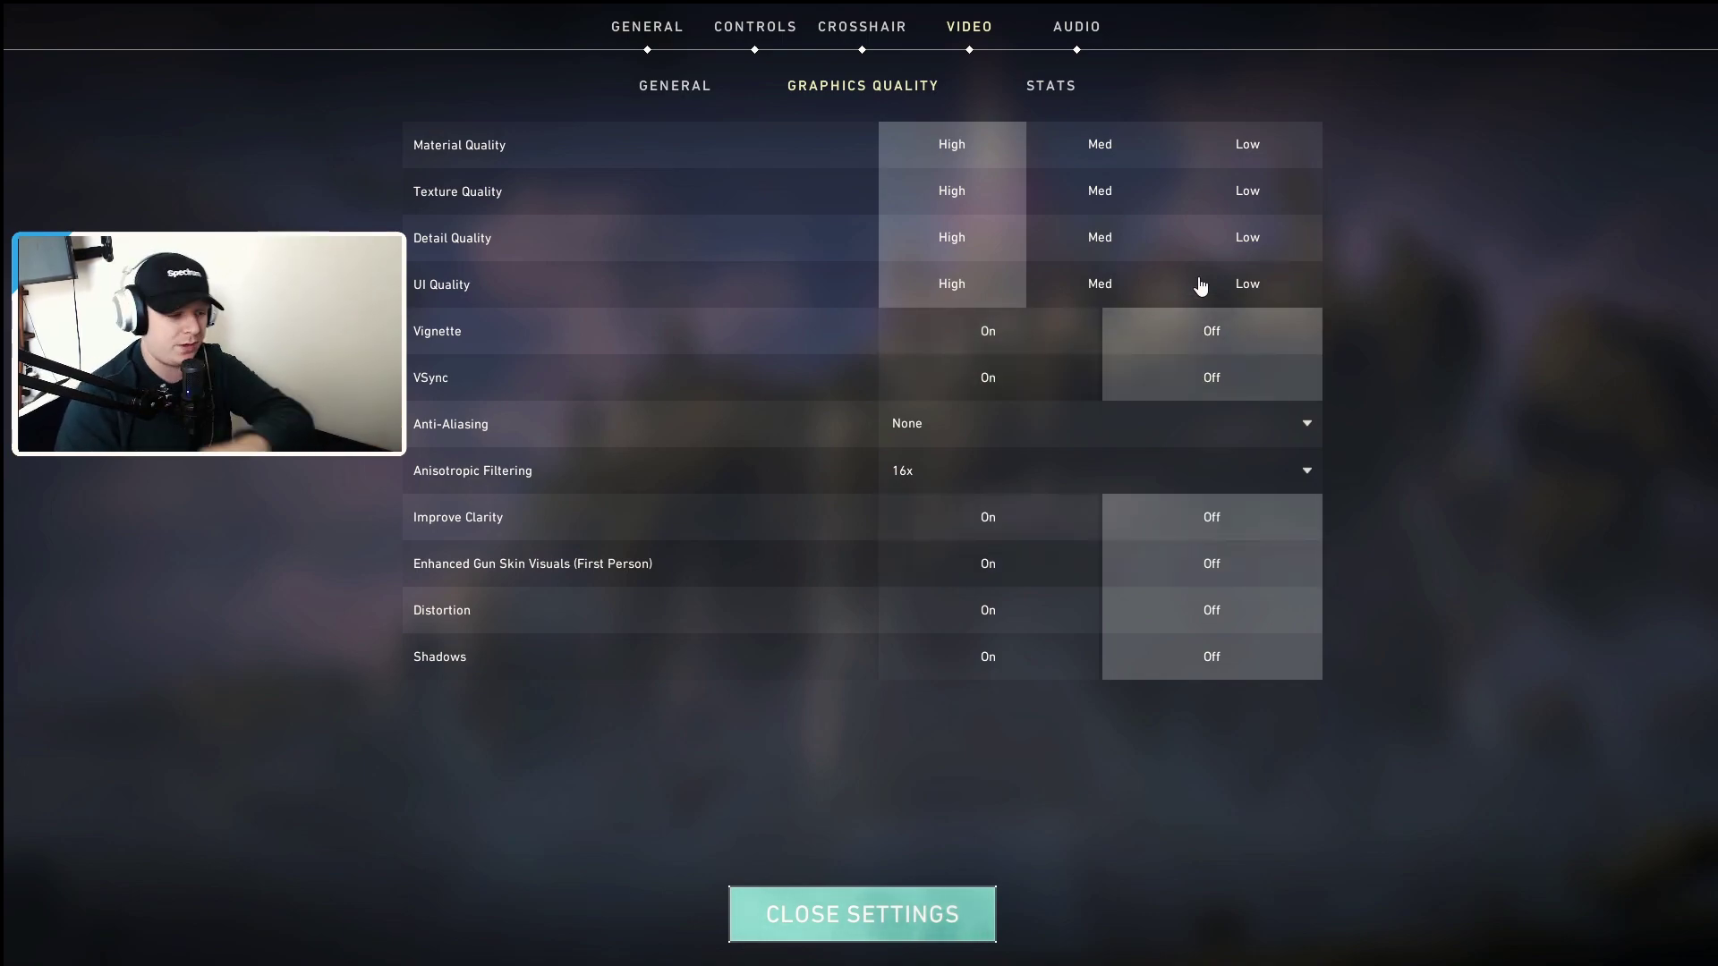
click(1051, 349)
Turn on Improve Clarity, Gun Skin Visuals, Distortion and Shadows, and set Anti-Aliasing to FXAA
click(1038, 518)
click(993, 566)
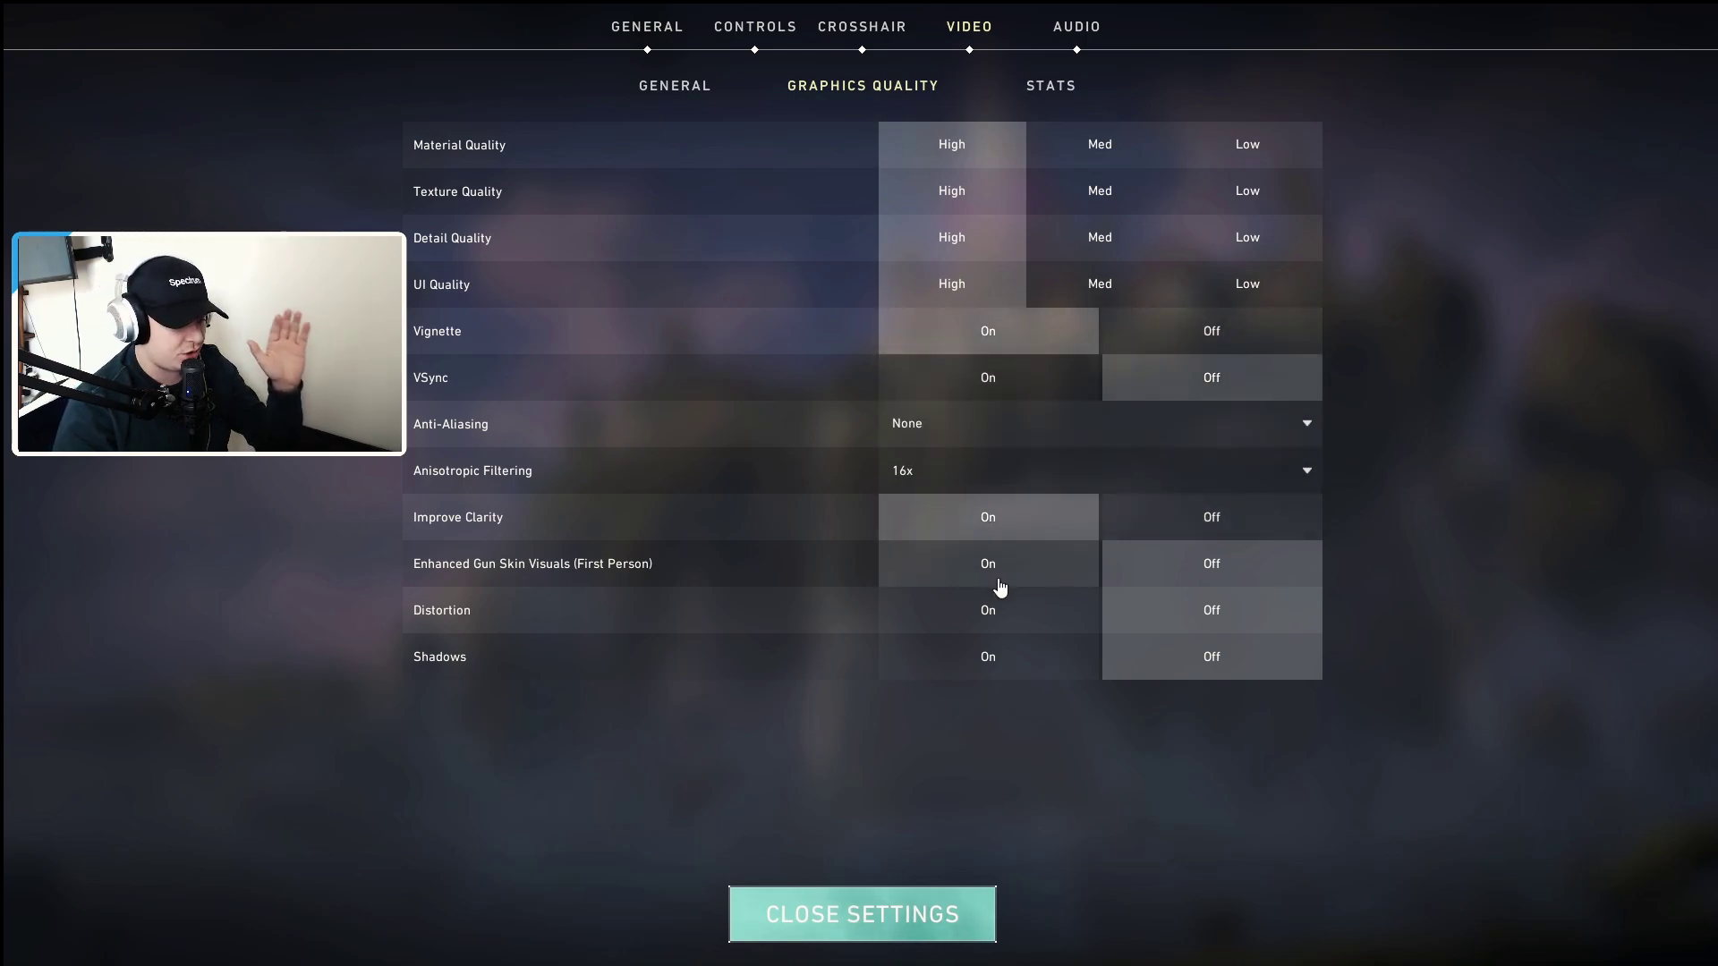
click(1002, 613)
click(1017, 662)
click(990, 420)
click(991, 505)
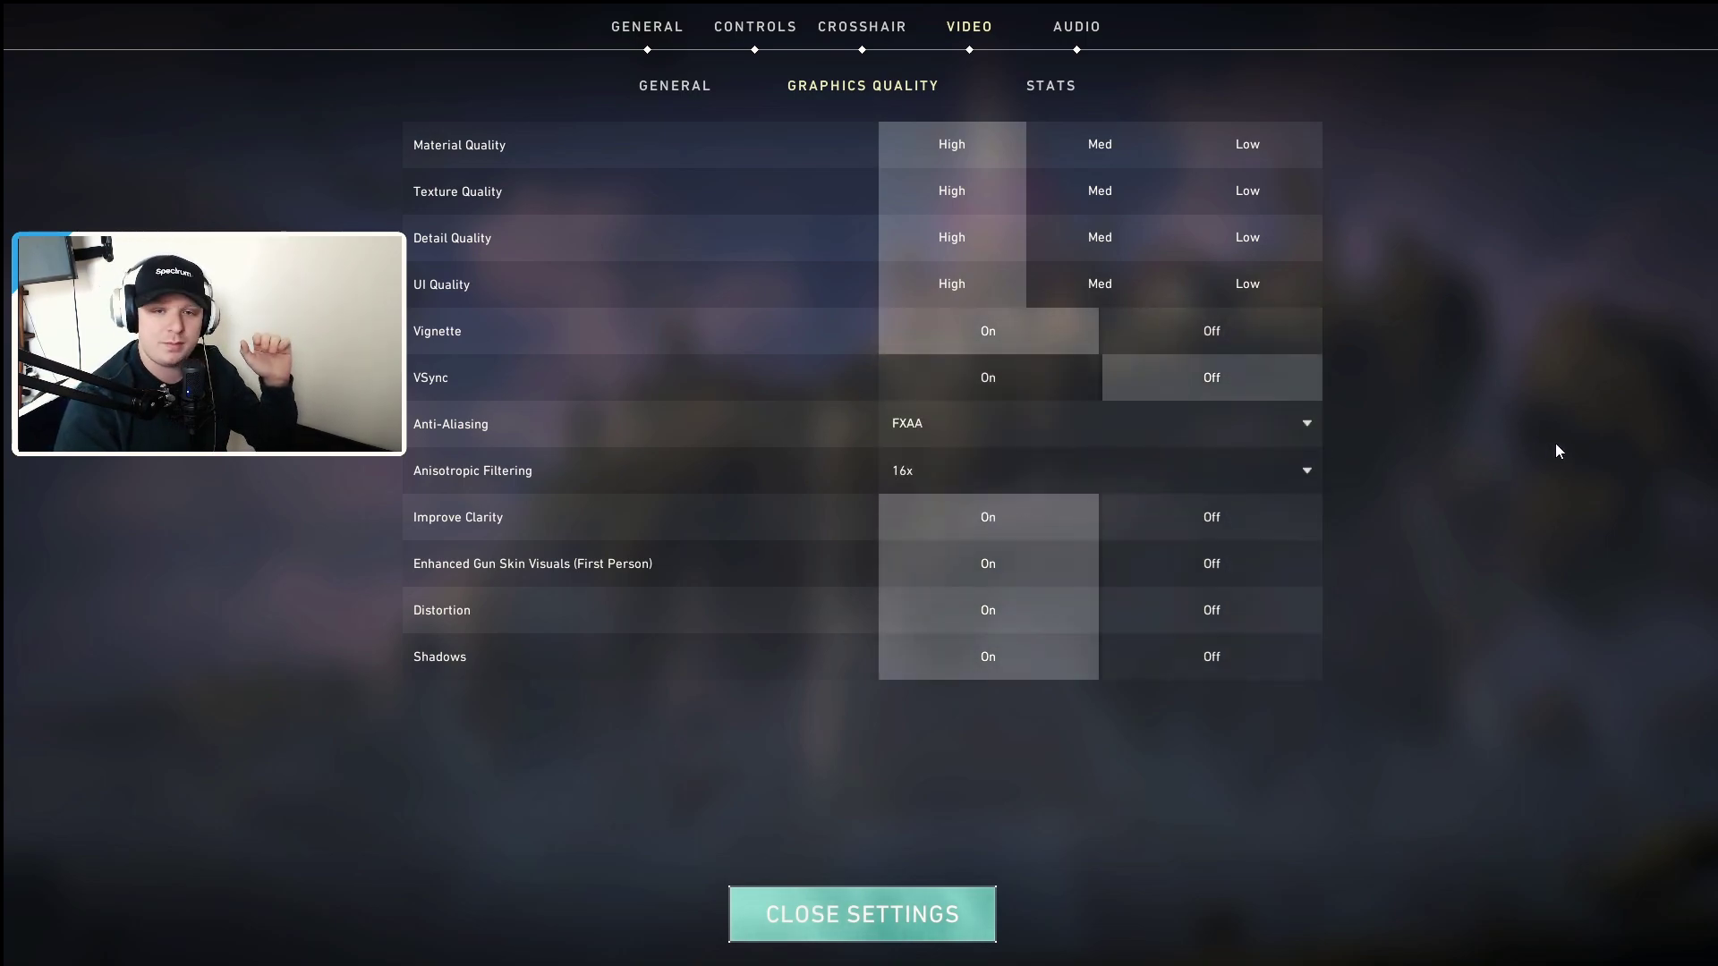